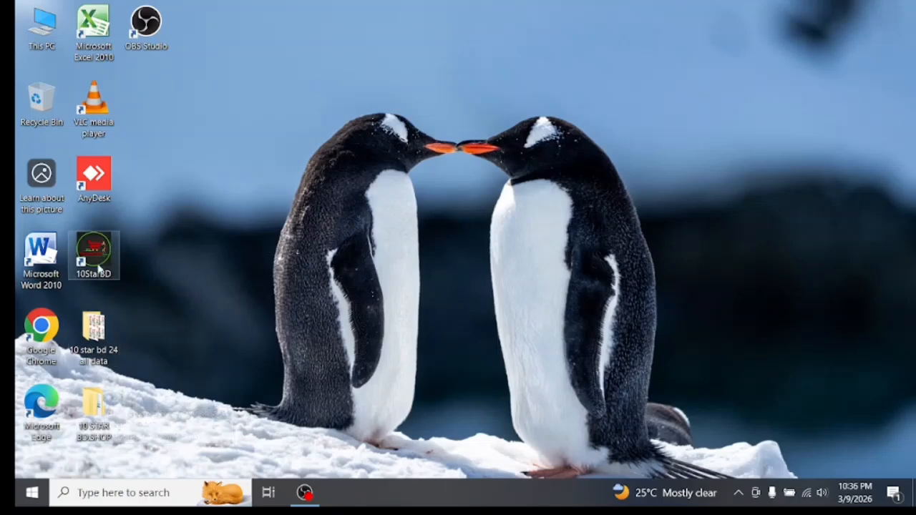
# Open Google Chrome with the 10 STAR BD SHOP profile and load the site 10starbd.shop
pyautogui.doubleClick(55, 333)
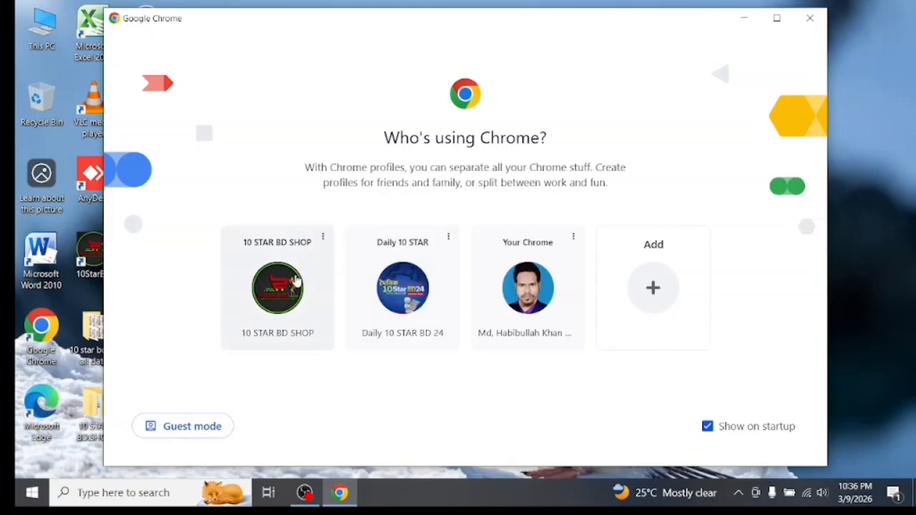
pyautogui.click(293, 283)
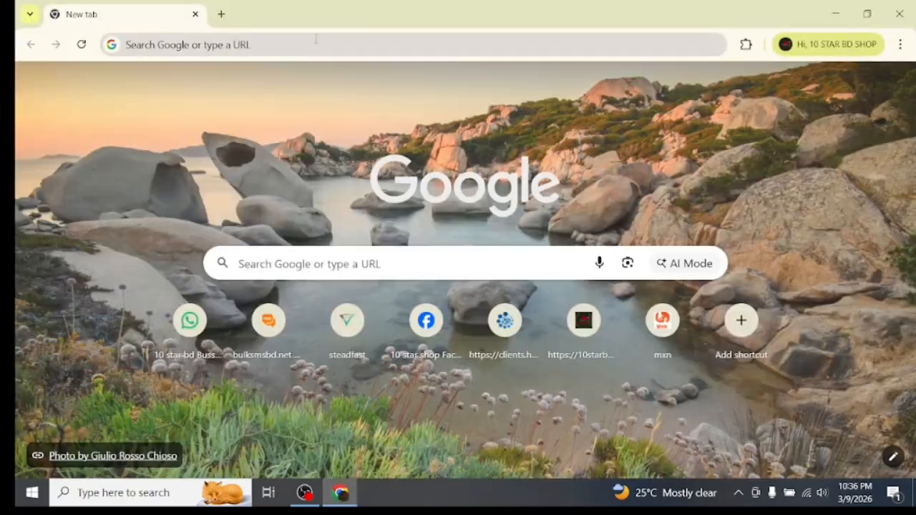
pyautogui.click(317, 41)
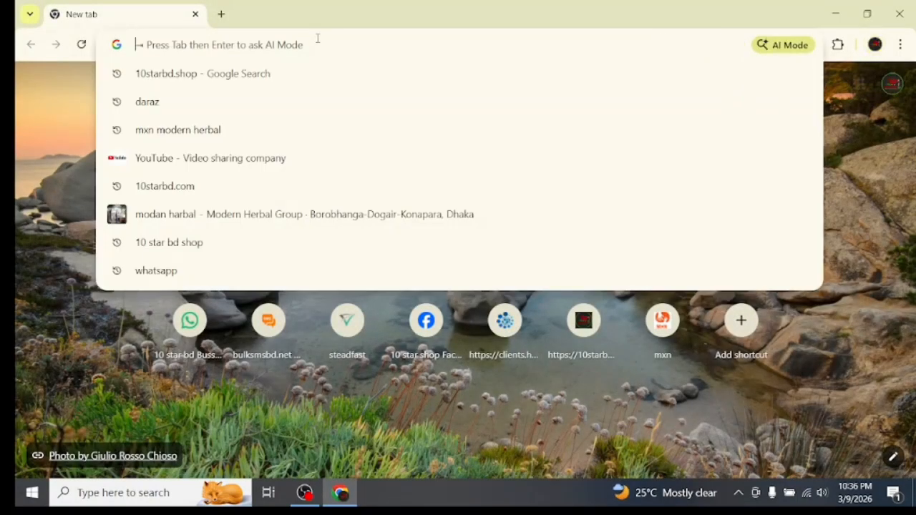
pyautogui.write('10')
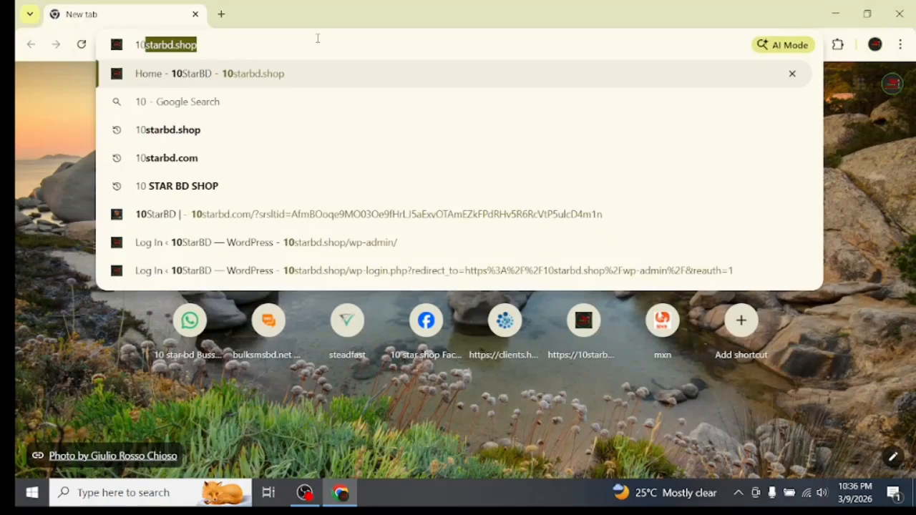
pyautogui.write('star')
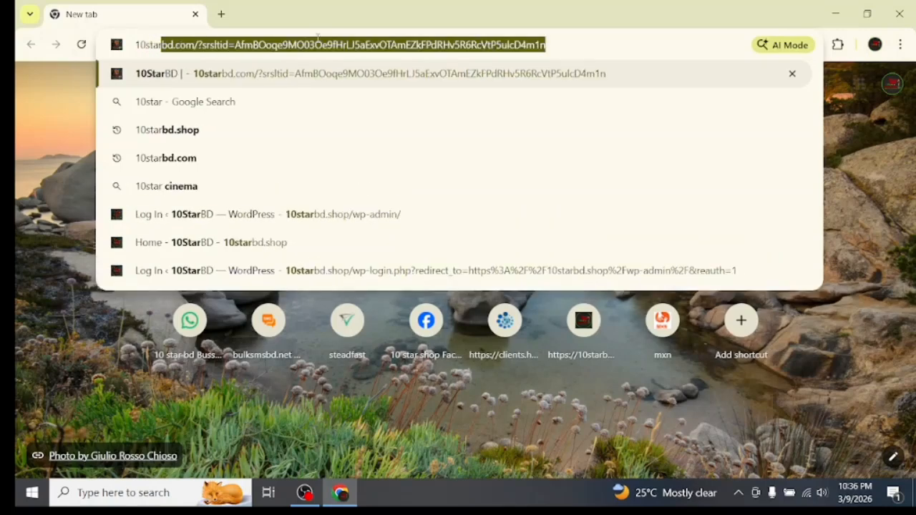
pyautogui.write('bd')
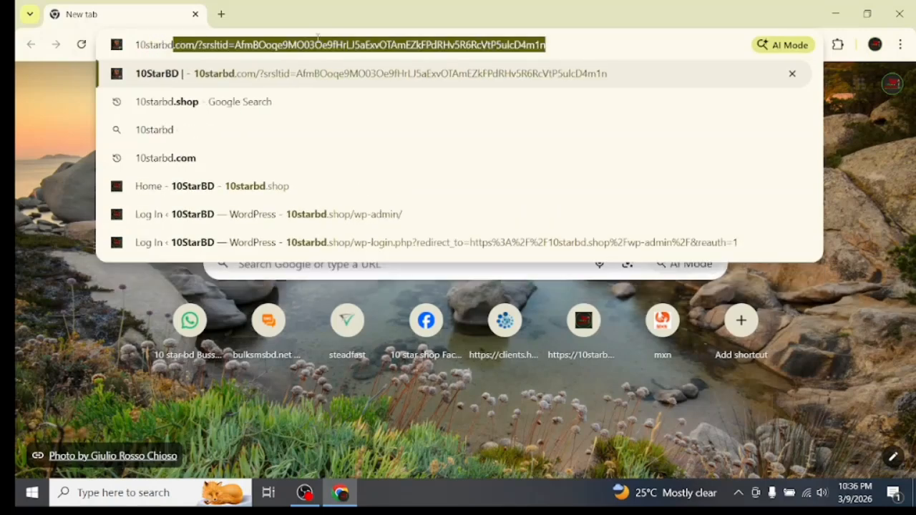
pyautogui.write('.s')
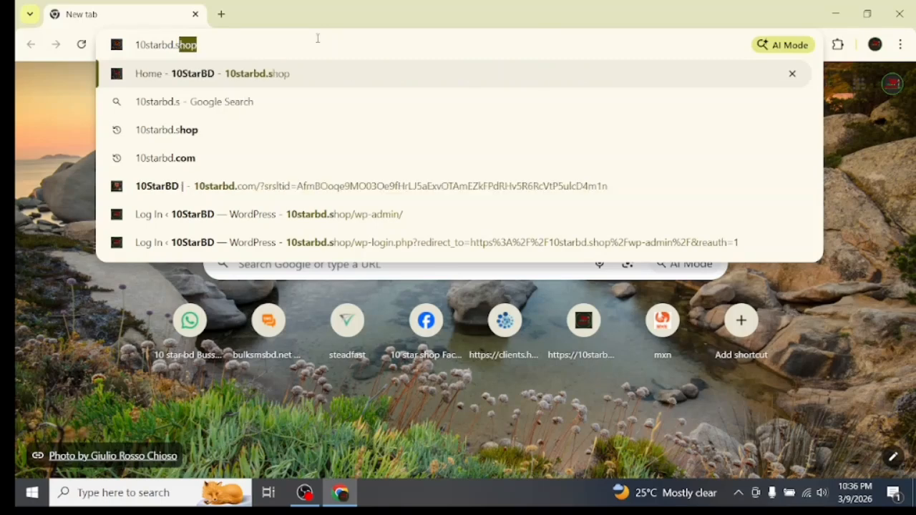
pyautogui.write('hop')
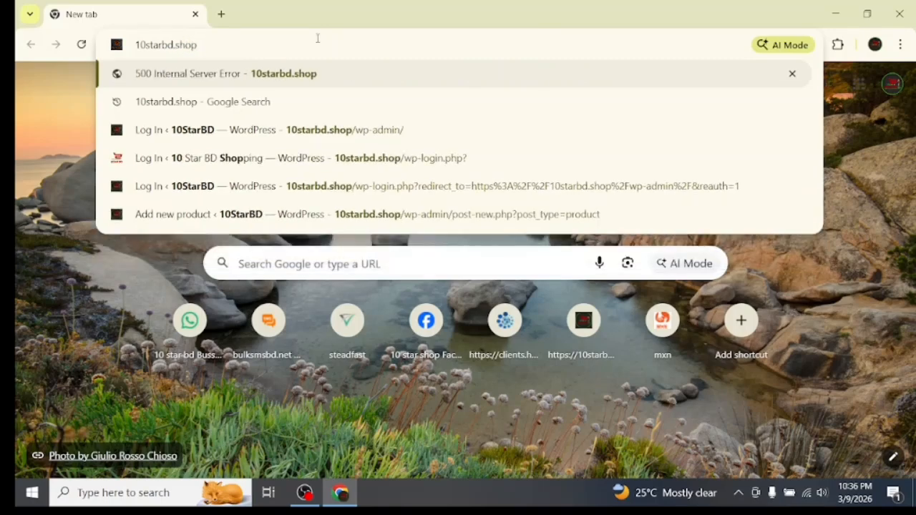
pyautogui.press('Return')
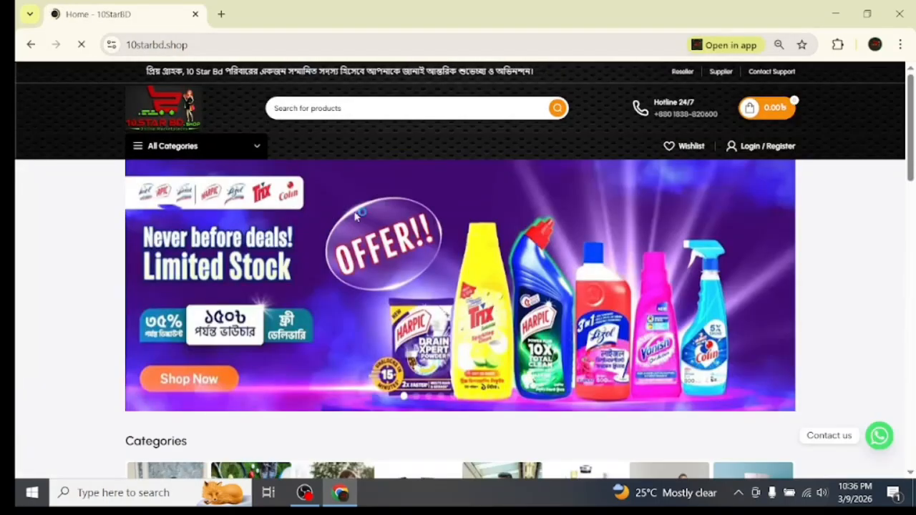
# Open the shop's login page and sign in with the seller's e-mail address and account password
pyautogui.scroll(-5, 356, 274)
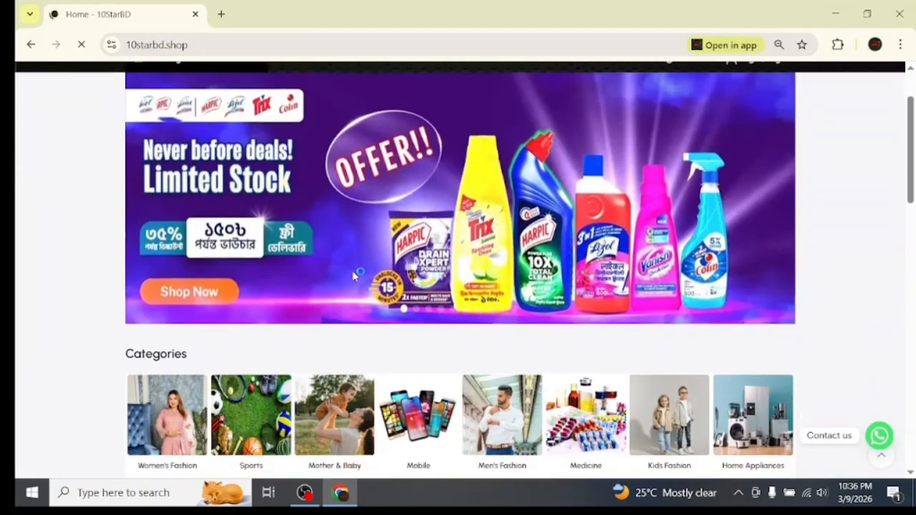
pyautogui.scroll(5, 356, 275)
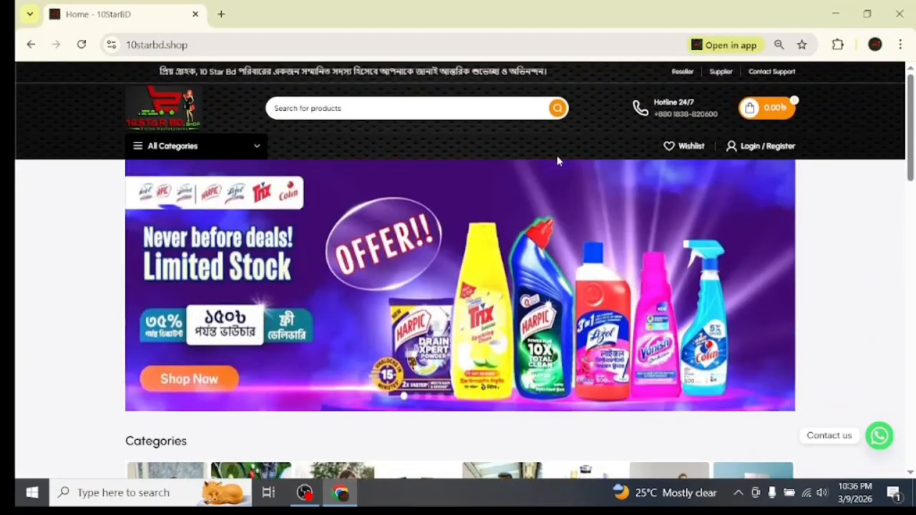
pyautogui.click(754, 148)
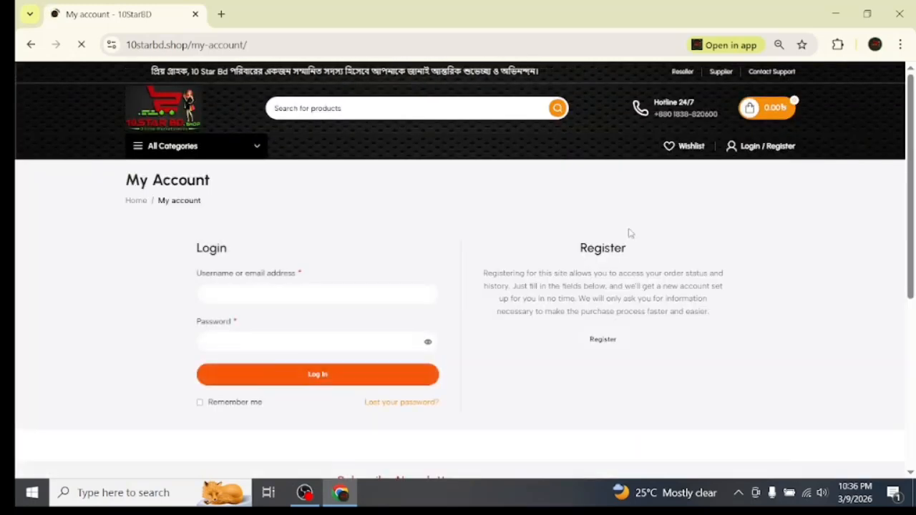
pyautogui.scroll(-2, 303, 322)
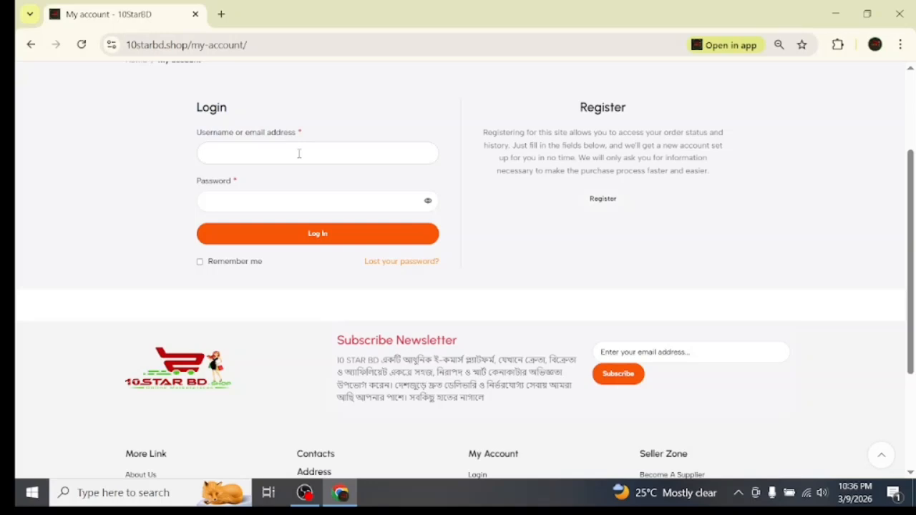
pyautogui.hotkey('ctrl', 'v')
pyautogui.write('•')
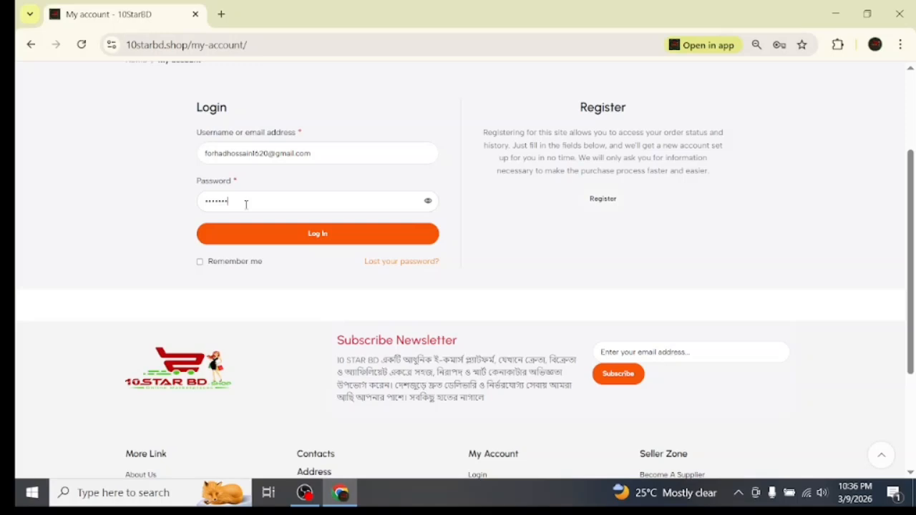
pyautogui.press('Return')
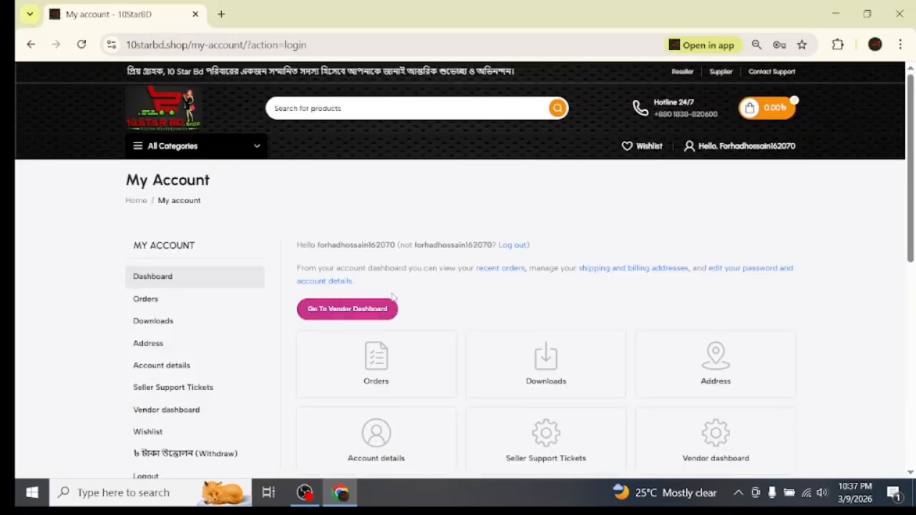
# Look over the My Account options and open the vendor dashboard
pyautogui.scroll(-1, 394, 297)
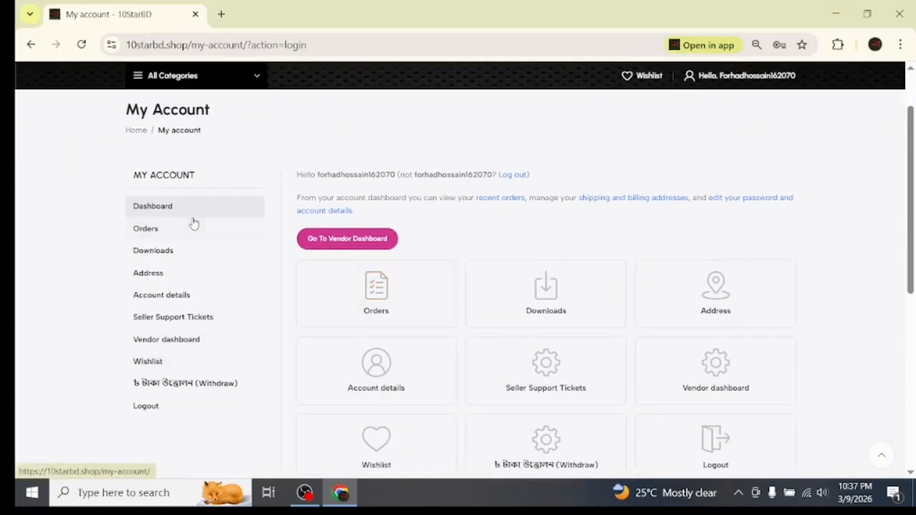
pyautogui.scroll(1, 201, 238)
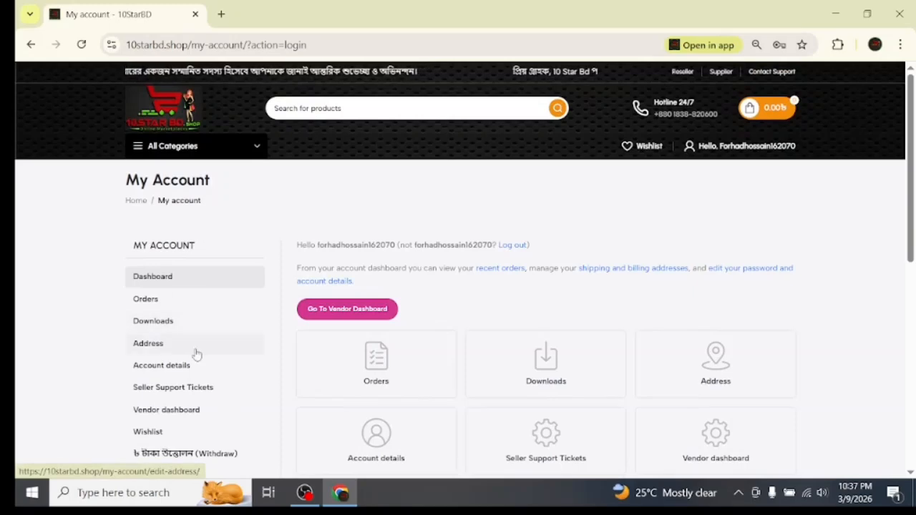
pyautogui.scroll(-2, 204, 300)
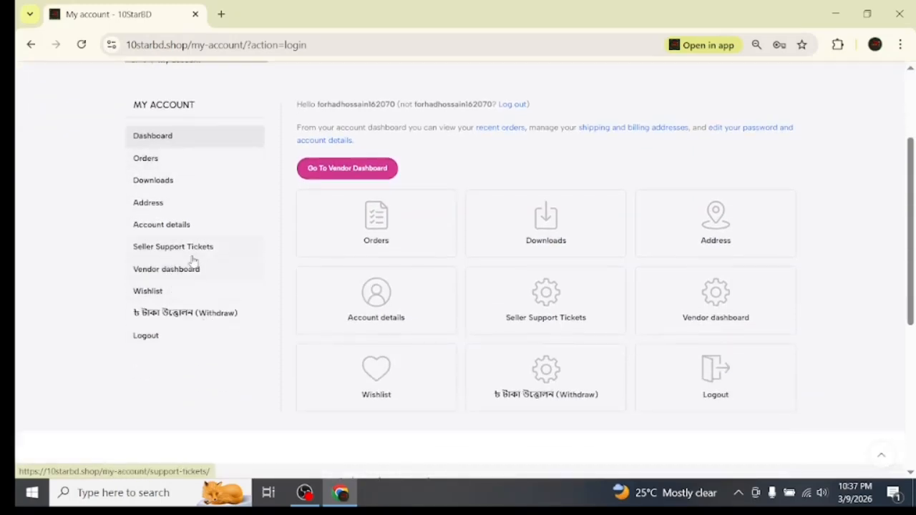
pyautogui.scroll(2, 465, 265)
pyautogui.moveTo(751, 149)
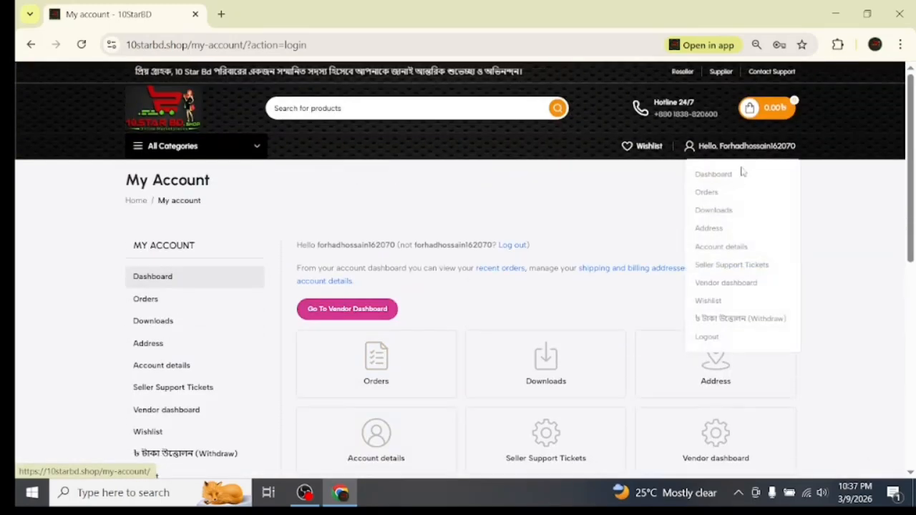
pyautogui.click(721, 287)
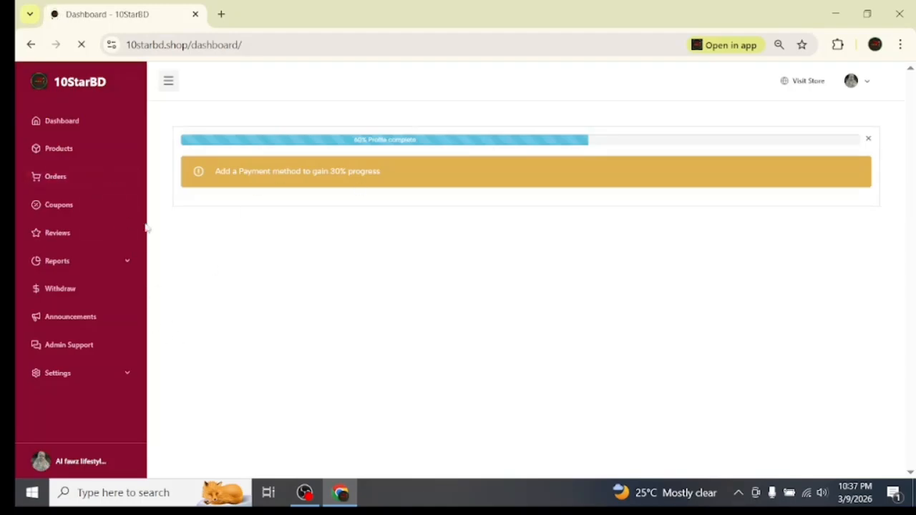
# Review the dashboard overview's performance figures and charts, and the list of available report types
pyautogui.click(67, 126)
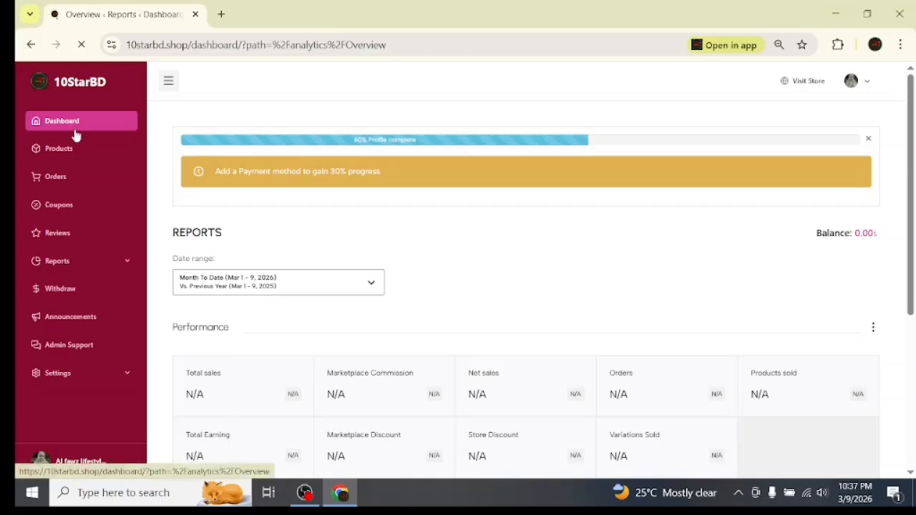
pyautogui.scroll(-1, 483, 275)
pyautogui.scroll(-2, 401, 365)
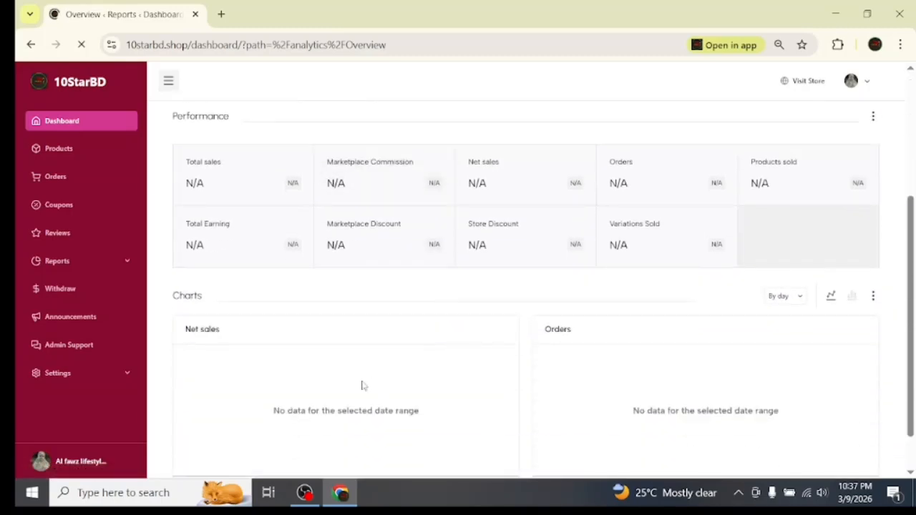
pyautogui.scroll(-1, 344, 358)
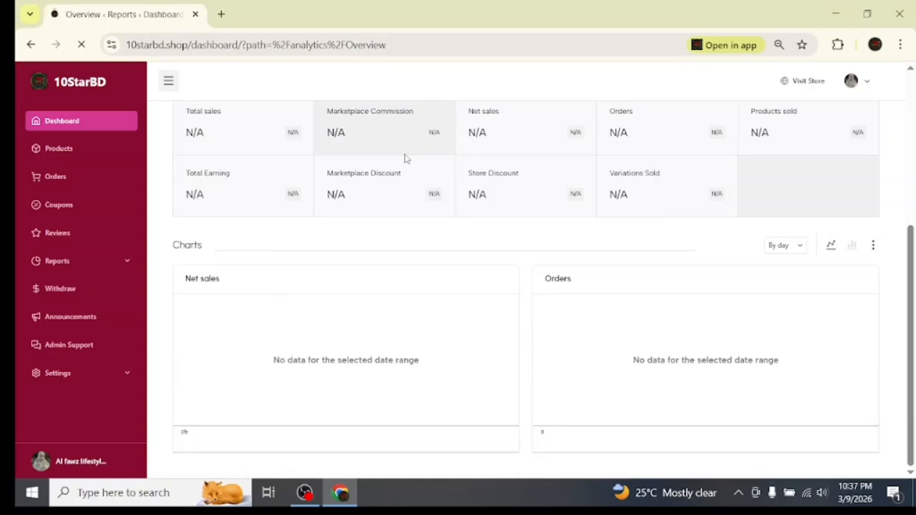
pyautogui.scroll(1, 489, 257)
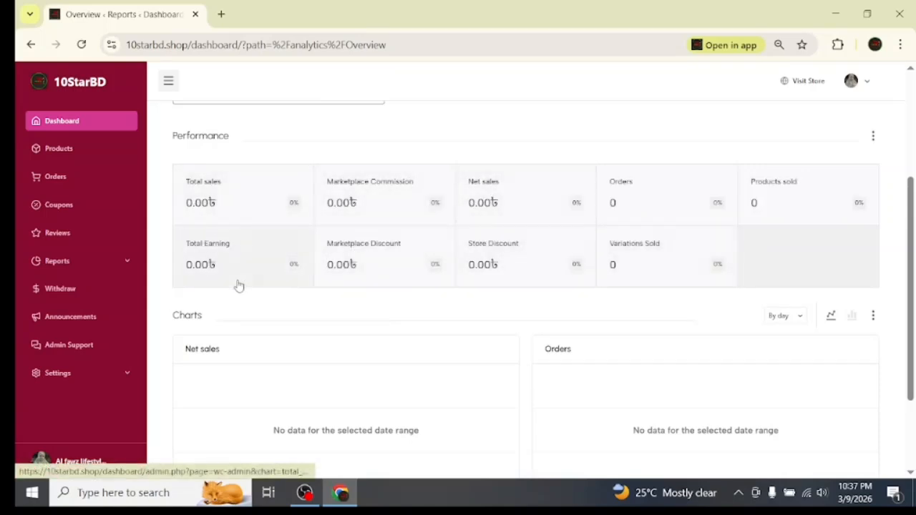
pyautogui.scroll(-1, 236, 283)
pyautogui.scroll(-1, 563, 291)
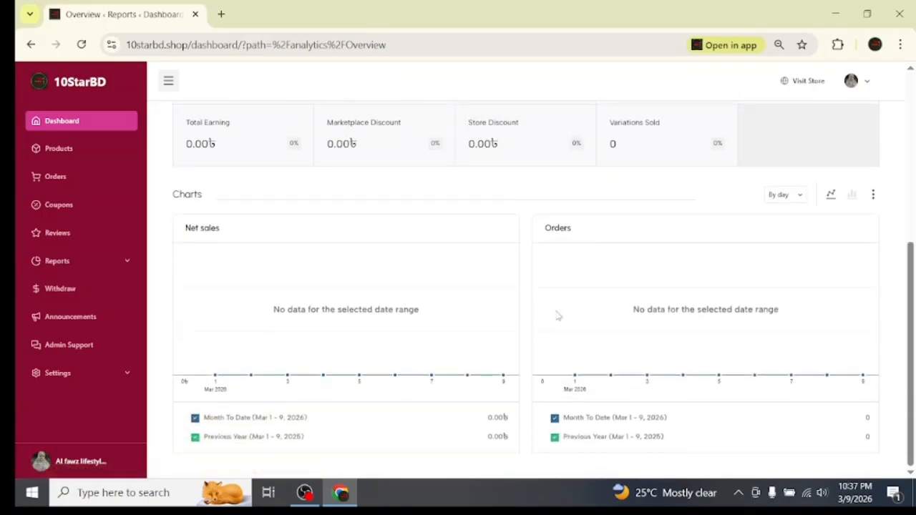
pyautogui.scroll(3, 454, 377)
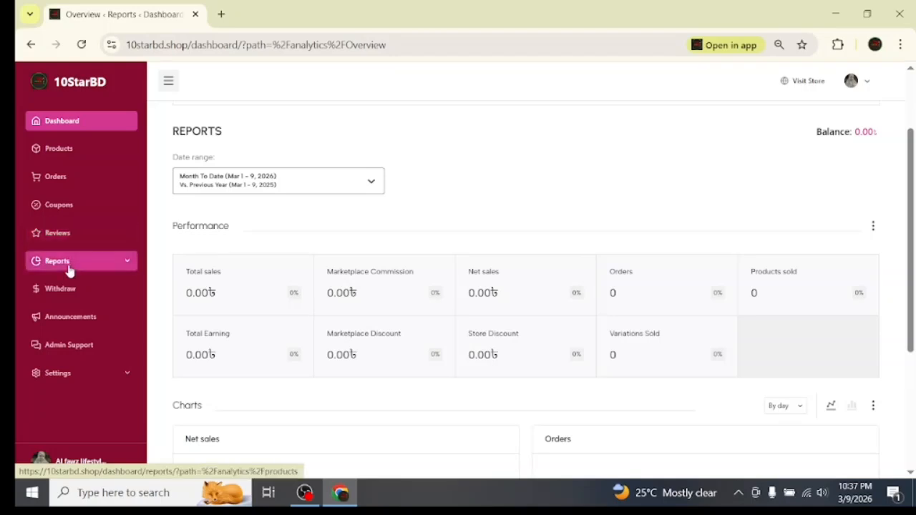
pyautogui.click(123, 262)
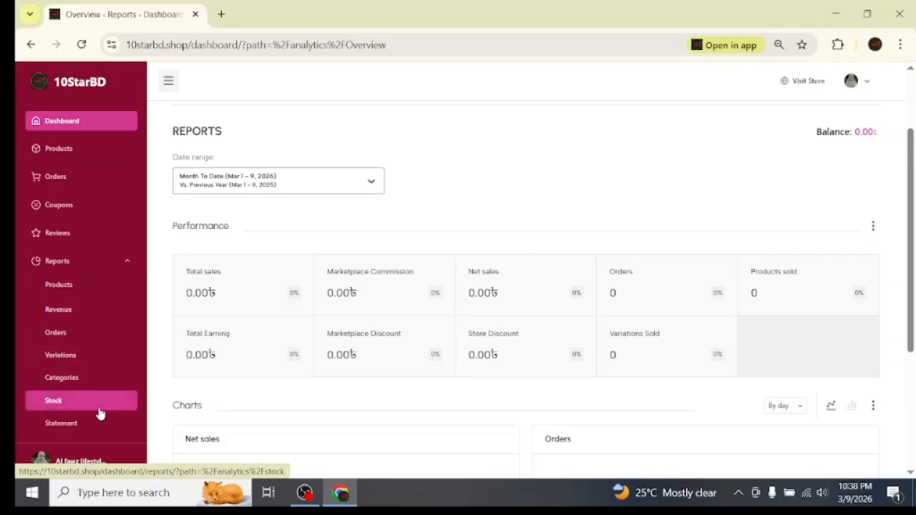
pyautogui.click(132, 263)
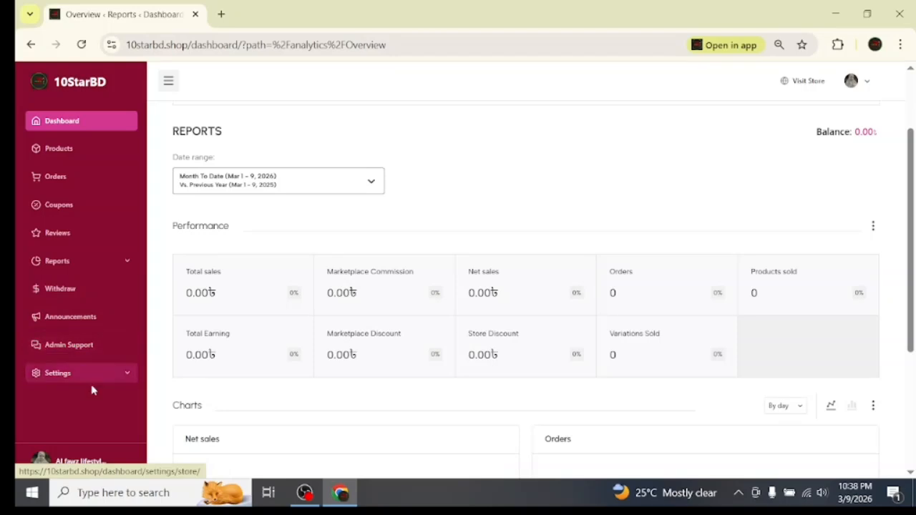
# Go to the store's product list and start adding a new product
pyautogui.click(87, 157)
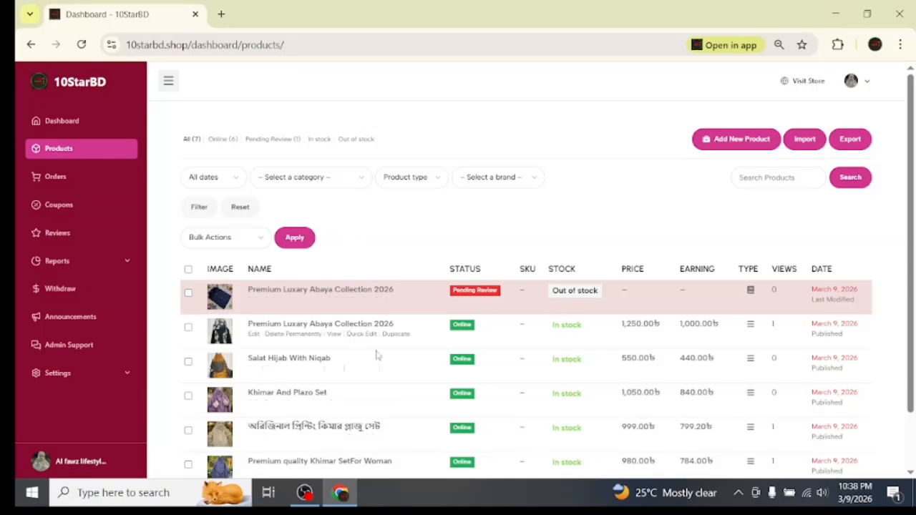
pyautogui.scroll(-2, 374, 356)
pyautogui.scroll(2, 416, 338)
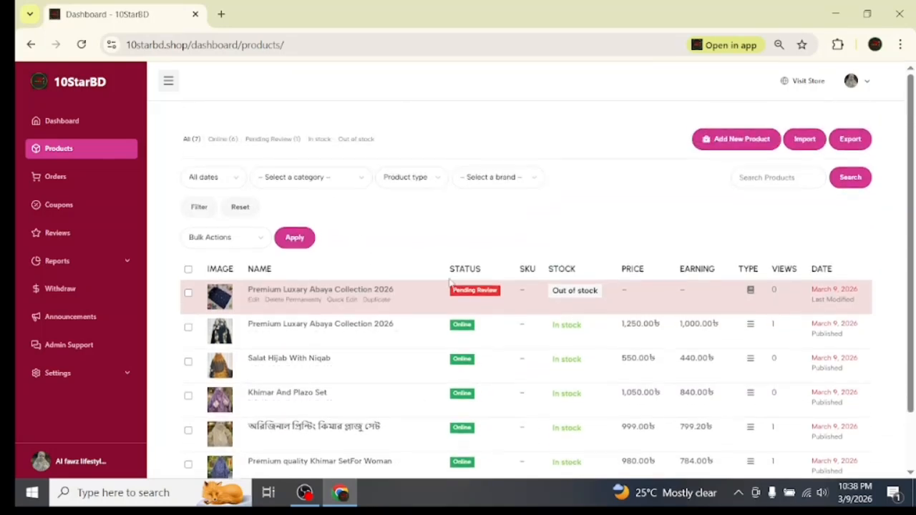
pyautogui.click(733, 144)
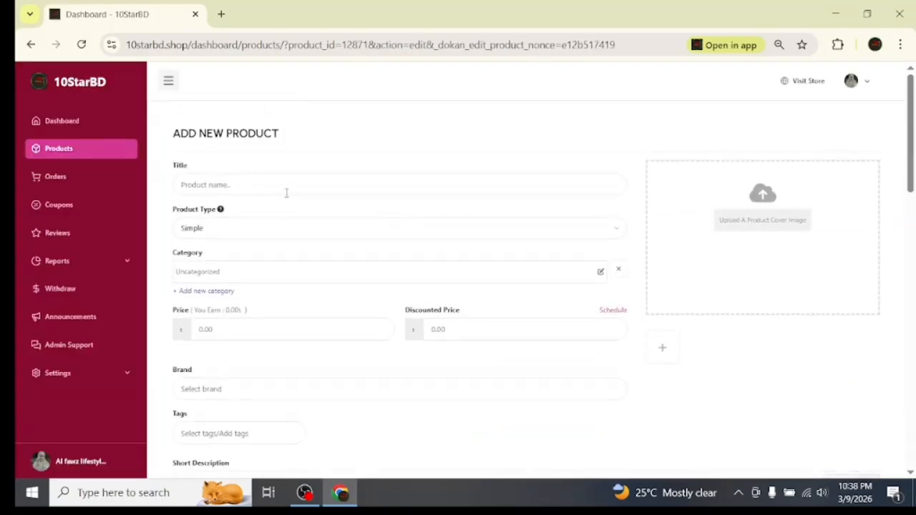
# Search Google for "daraz" in a new browser tab and look through the results
pyautogui.click(221, 14)
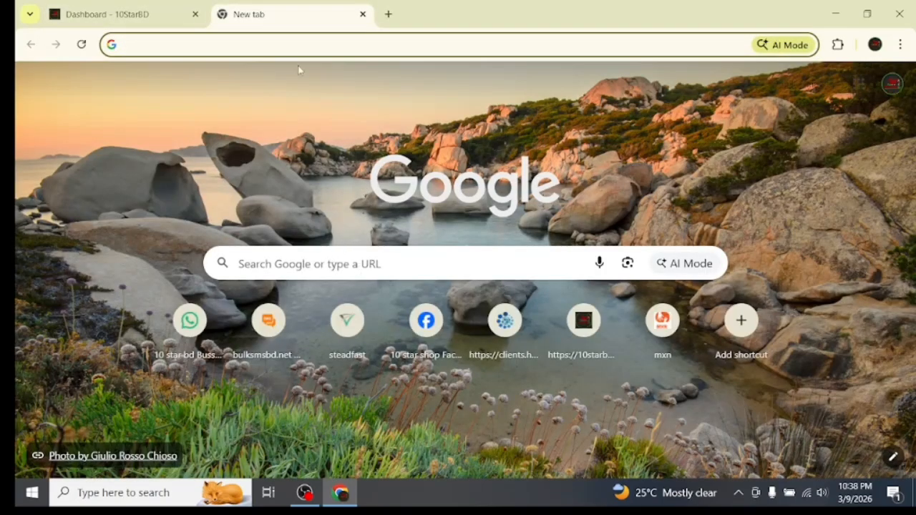
pyautogui.click(309, 47)
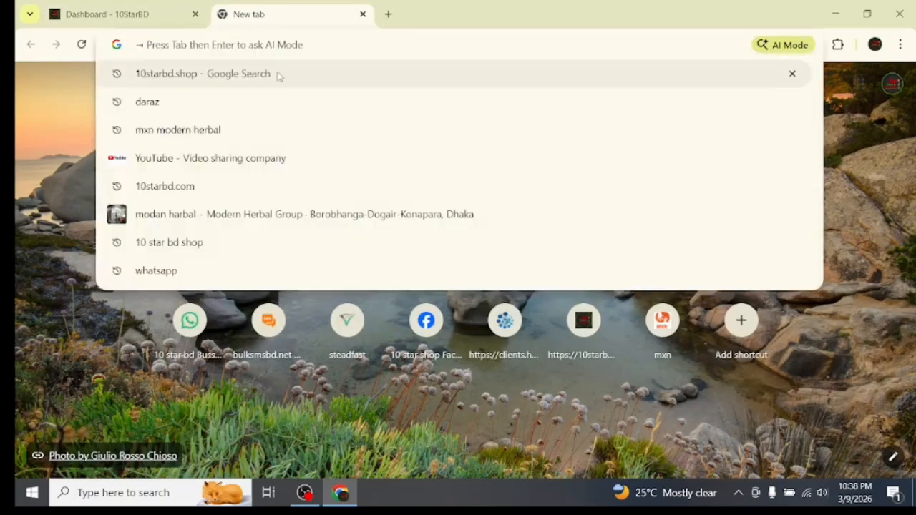
pyautogui.click(227, 107)
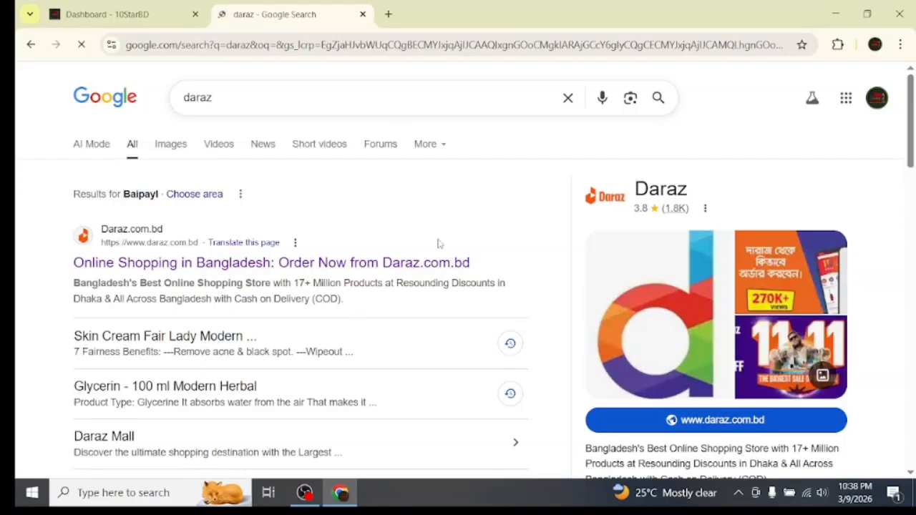
pyautogui.scroll(-2, 212, 167)
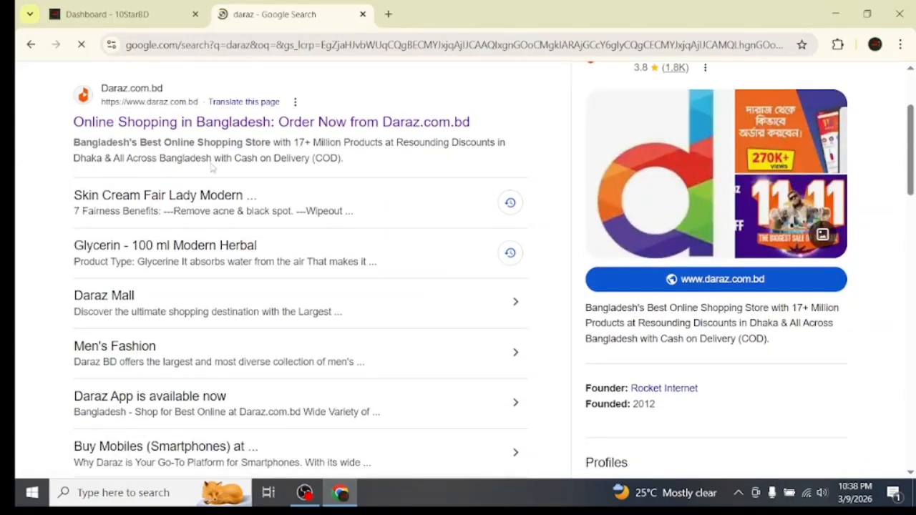
# Open the Daraz Bangladesh site and find the Cotton Skinprint Lace Work Salwar Kameez three-piece, opening its product page
pyautogui.click(416, 159)
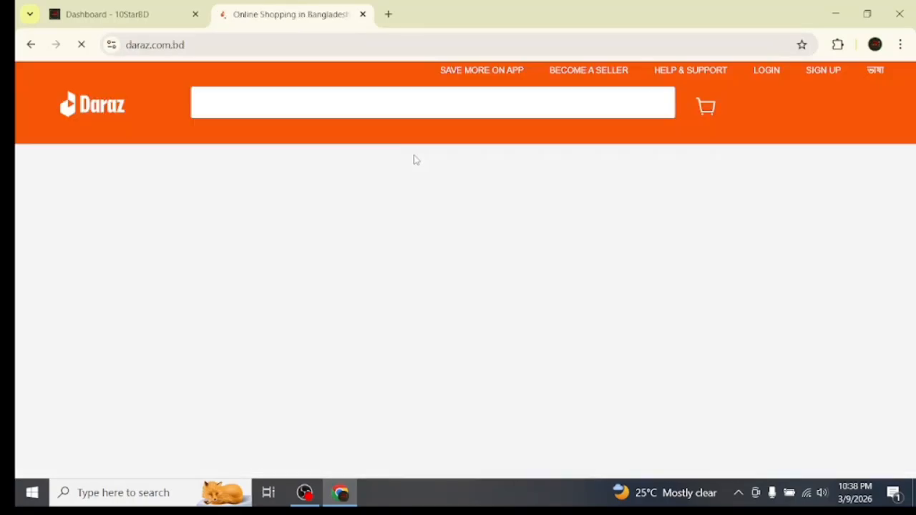
pyautogui.scroll(-10, 415, 159)
pyautogui.scroll(-6, 420, 161)
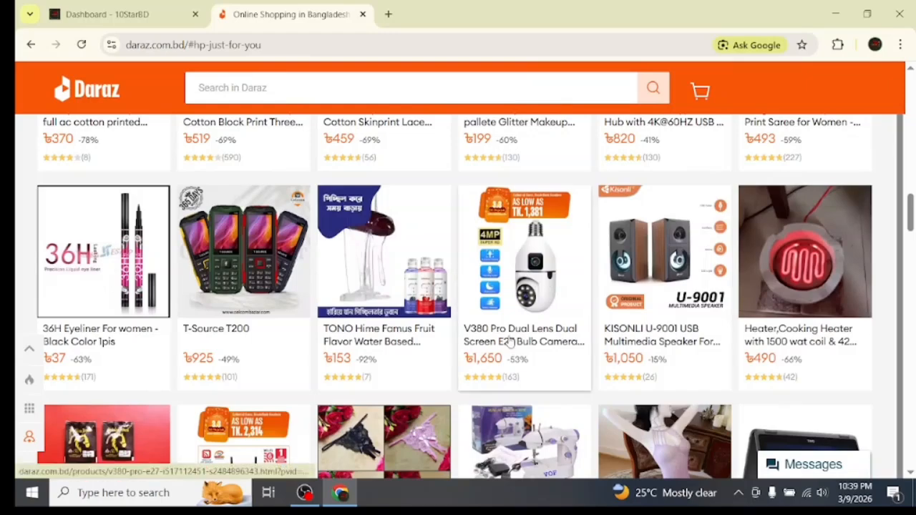
pyautogui.scroll(1, 508, 336)
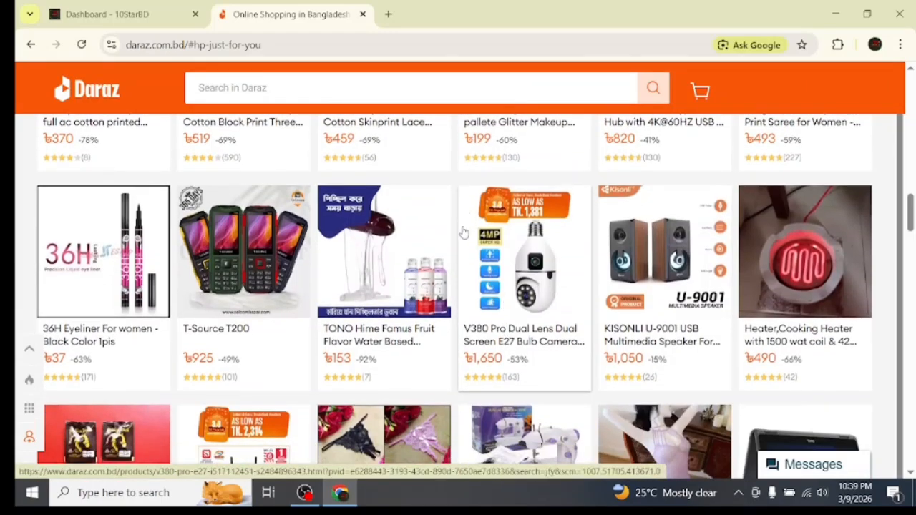
pyautogui.scroll(4, 252, 224)
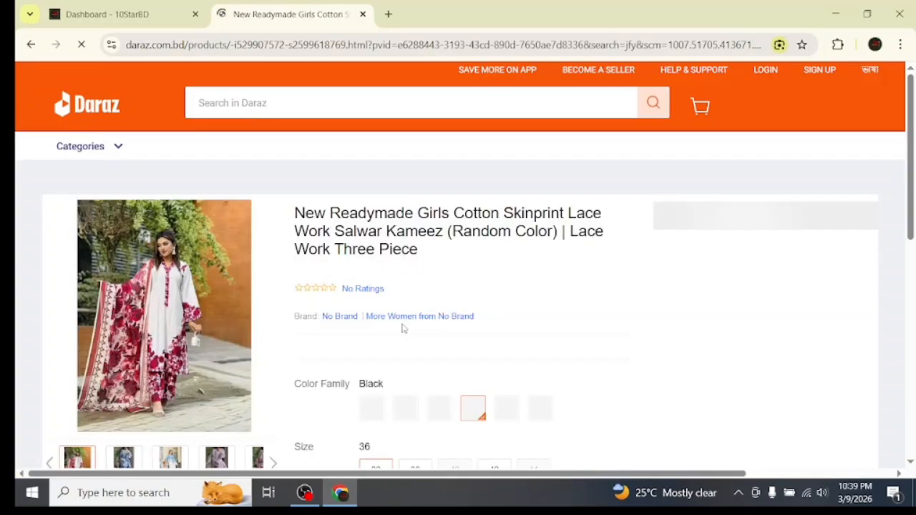
pyautogui.scroll(-1, 250, 275)
pyautogui.scroll(1, 252, 274)
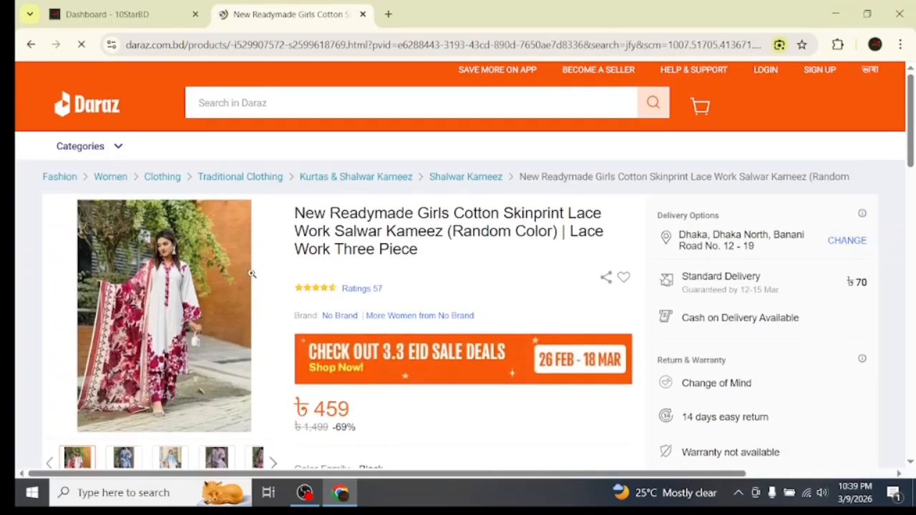
# Copy the full product title from the Daraz page into the title of the new 10StarBD product
pyautogui.moveTo(295, 212); pyautogui.dragTo(440, 267)
pyautogui.hotkey('ctrl', 'c')
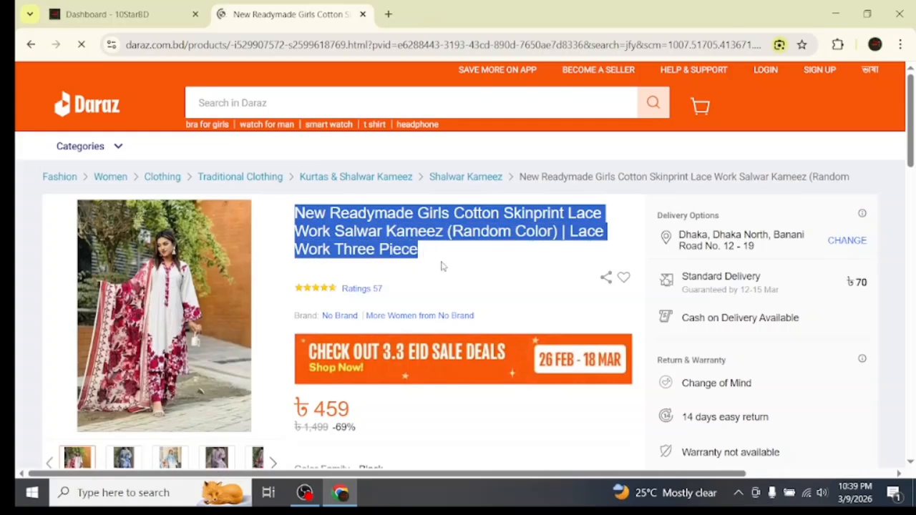
pyautogui.click(122, 14)
pyautogui.click(279, 187)
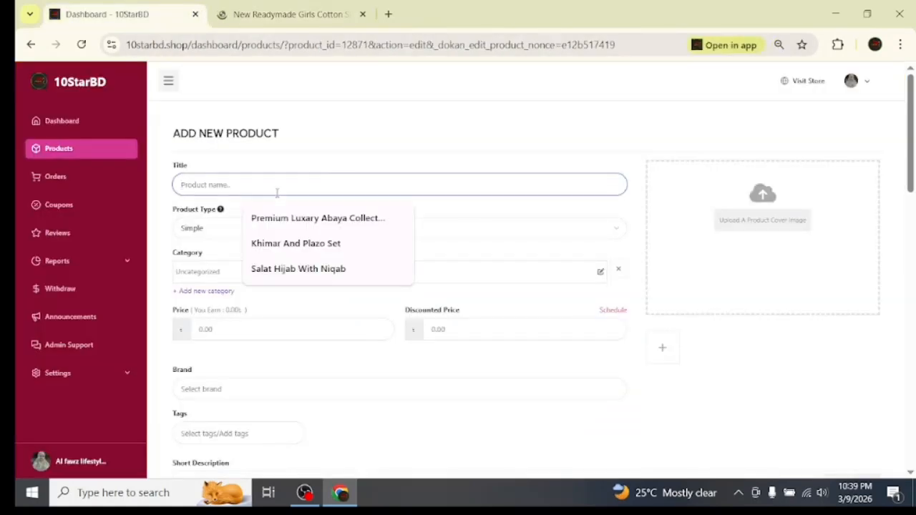
pyautogui.hotkey('ctrl', 'v')
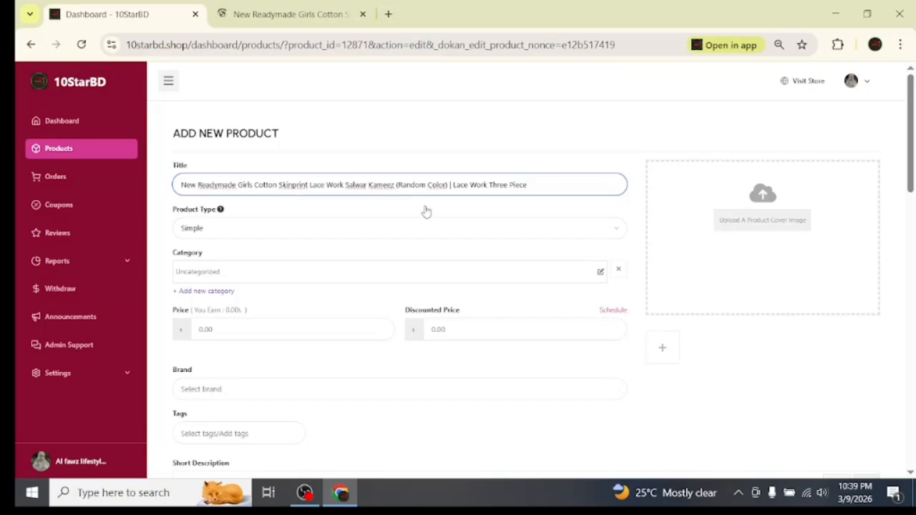
# Set the new product's type to Variable
pyautogui.scroll(-1, 425, 208)
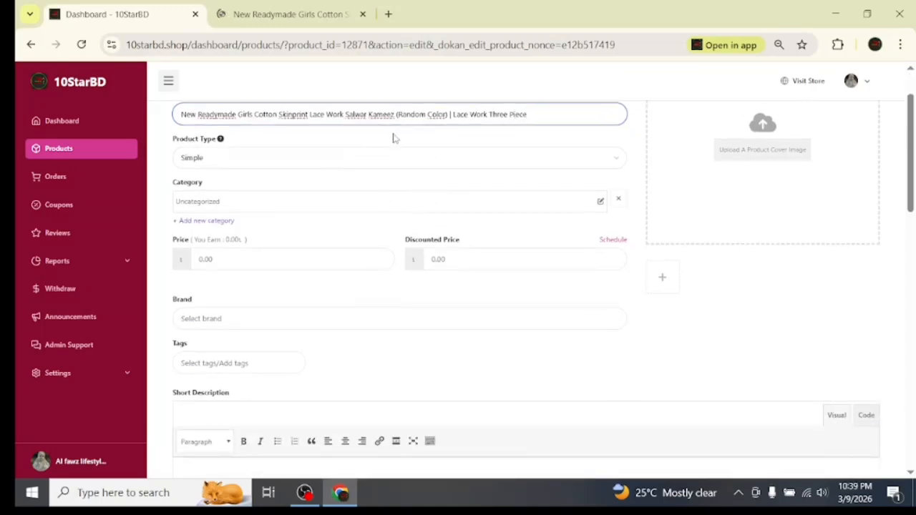
pyautogui.click(399, 159)
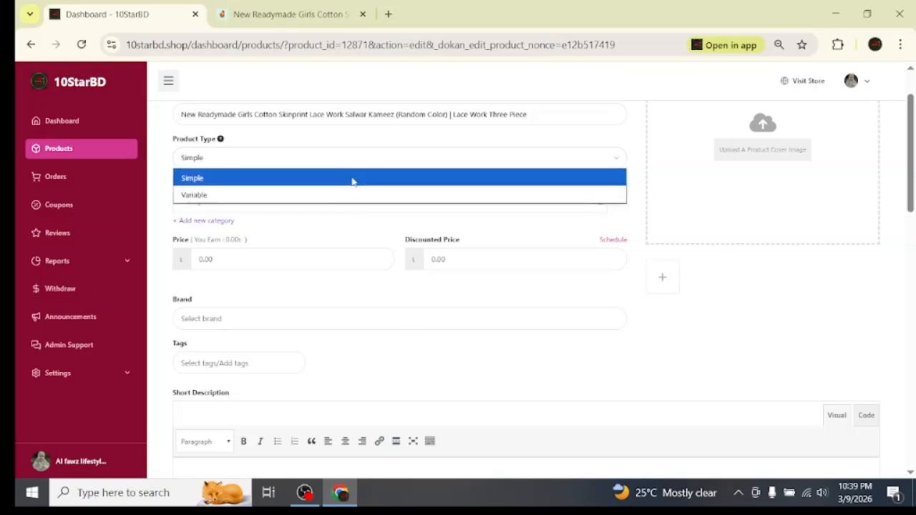
pyautogui.click(317, 195)
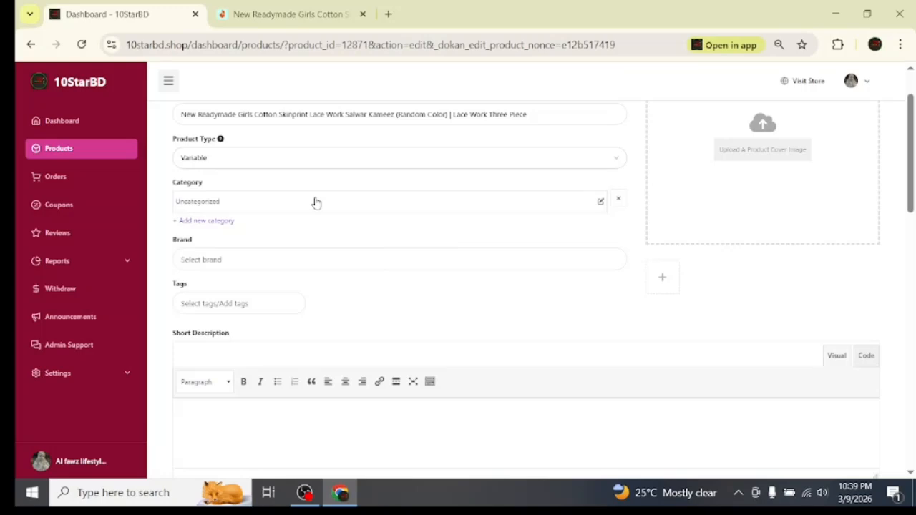
# Assign the product to the category Fashion > Women's Fashion > Western Wear
pyautogui.scroll(-1, 393, 176)
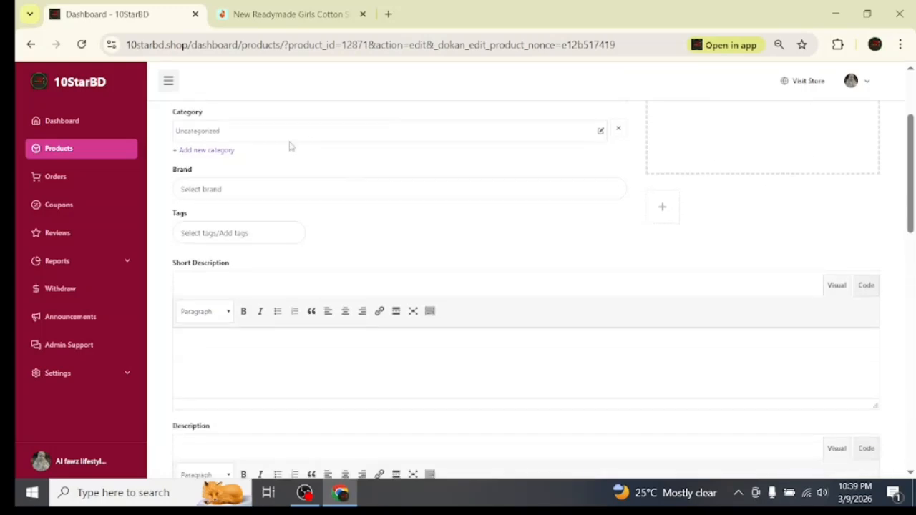
pyautogui.click(290, 133)
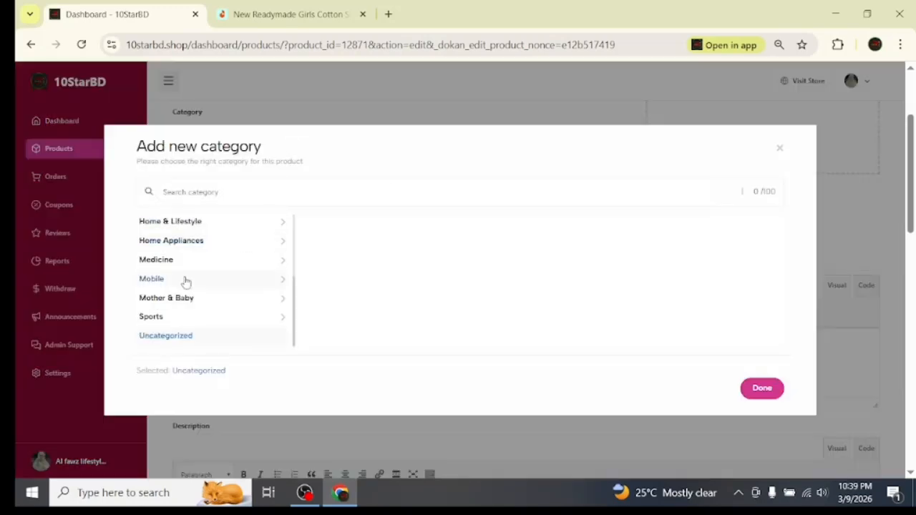
pyautogui.scroll(3, 186, 283)
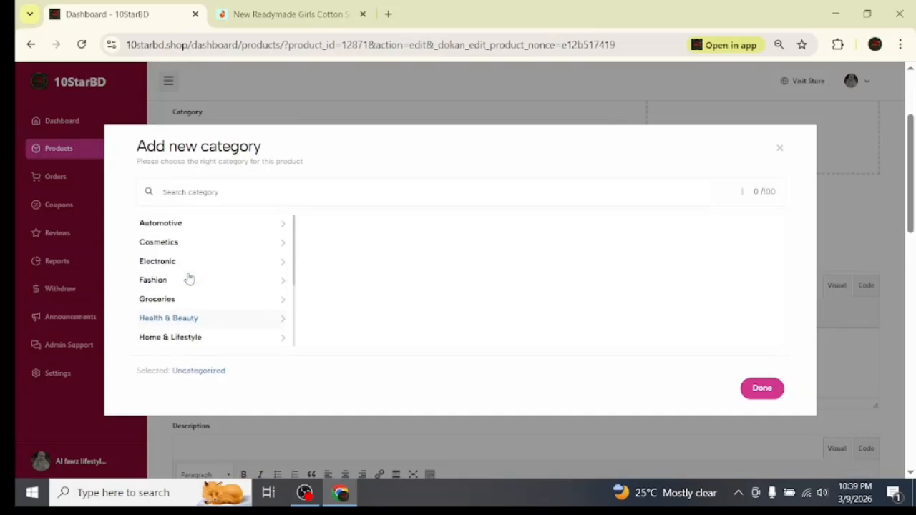
pyautogui.scroll(-1, 181, 280)
pyautogui.click(181, 280)
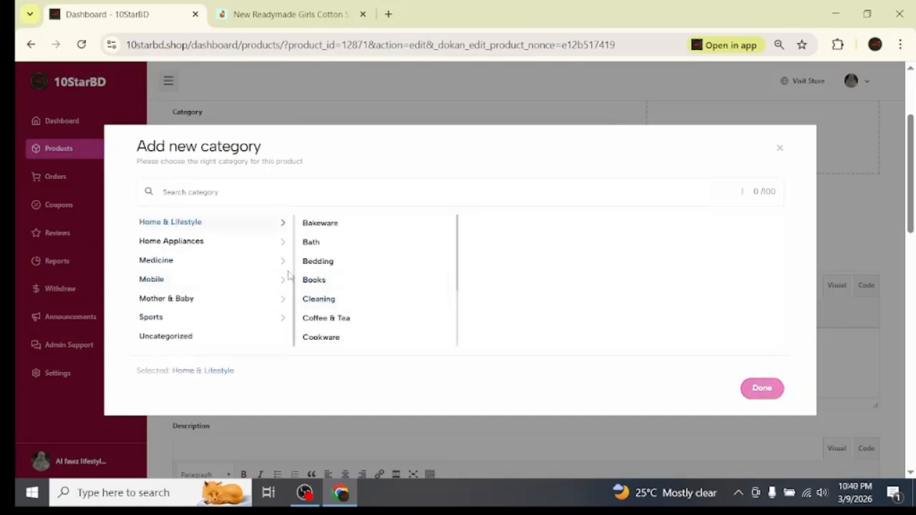
pyautogui.scroll(1, 206, 278)
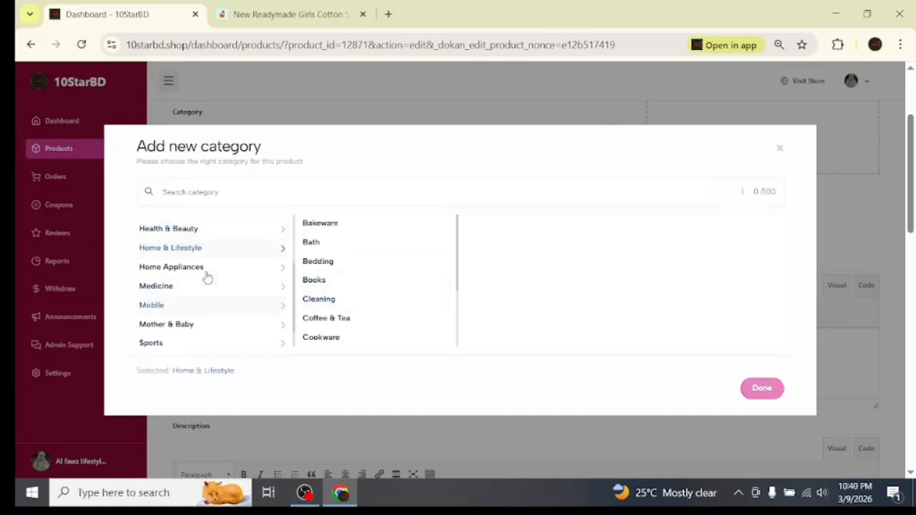
pyautogui.scroll(2, 207, 278)
pyautogui.click(174, 239)
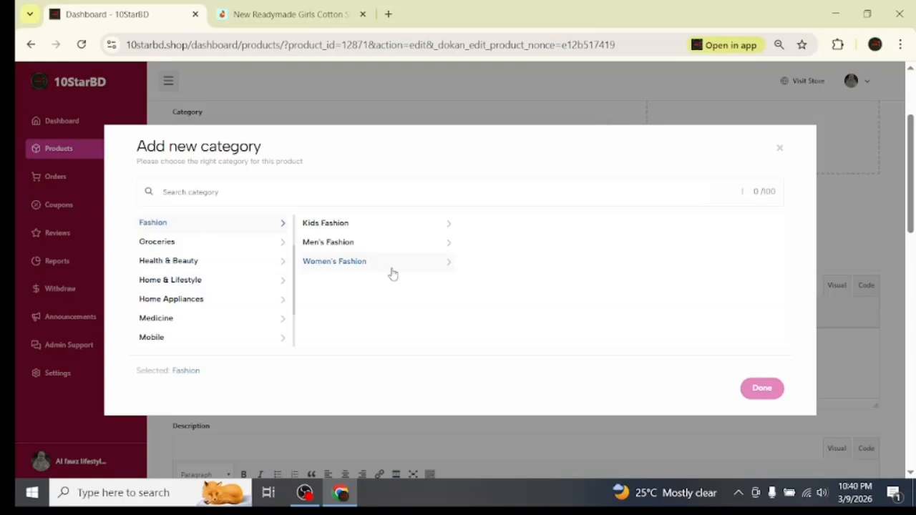
pyautogui.click(343, 268)
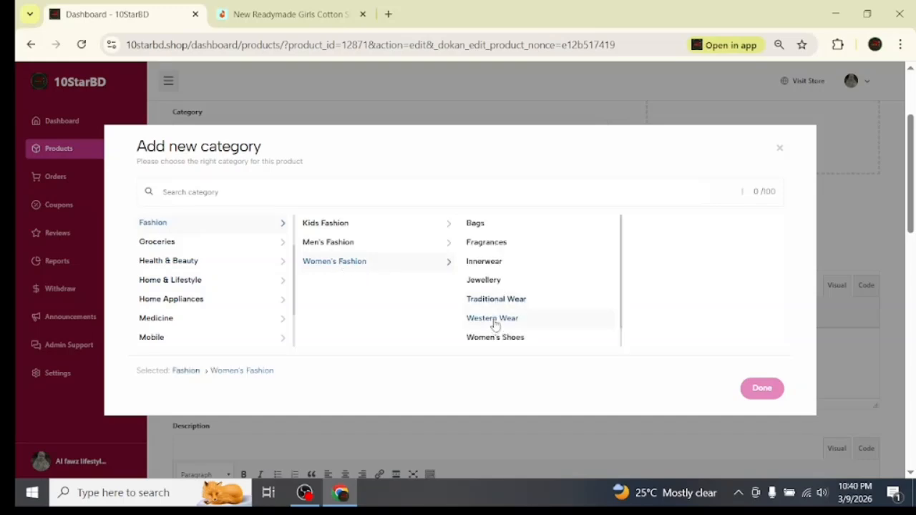
pyautogui.click(494, 320)
pyautogui.click(762, 388)
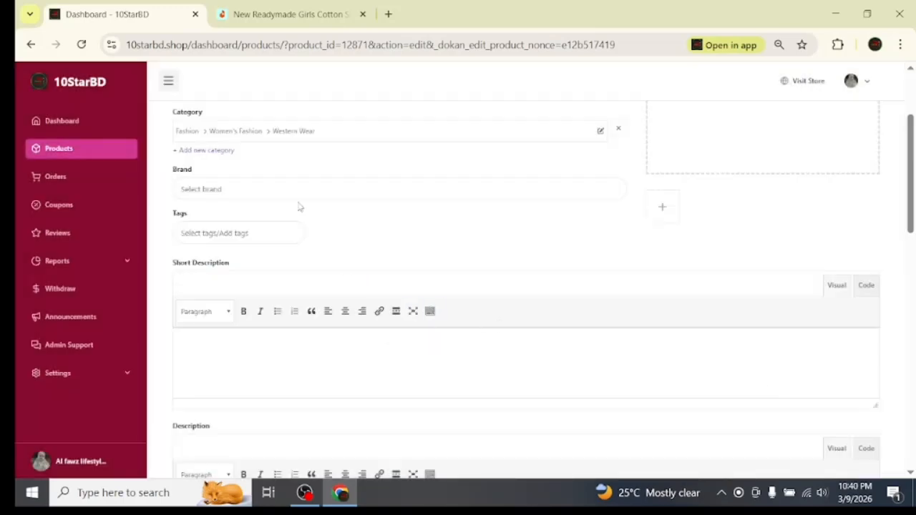
# Set the product's brand to Bangladesh
pyautogui.click(276, 195)
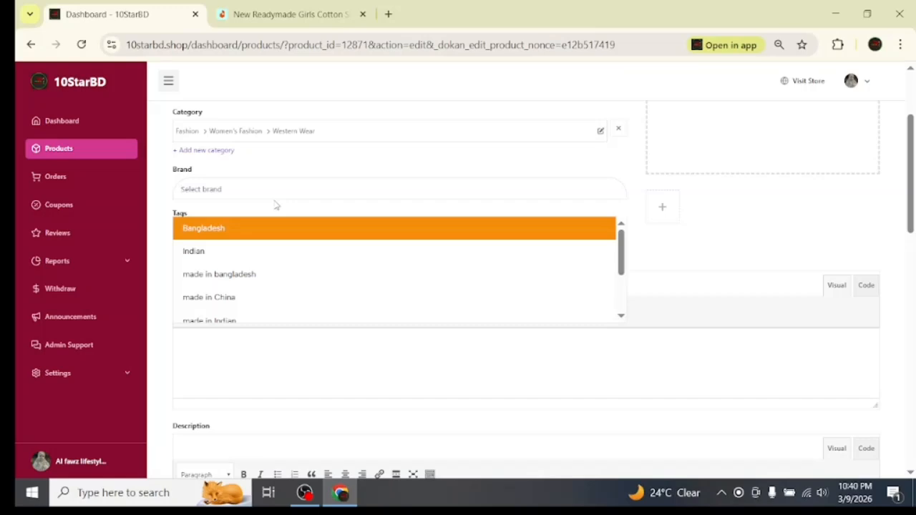
pyautogui.click(266, 231)
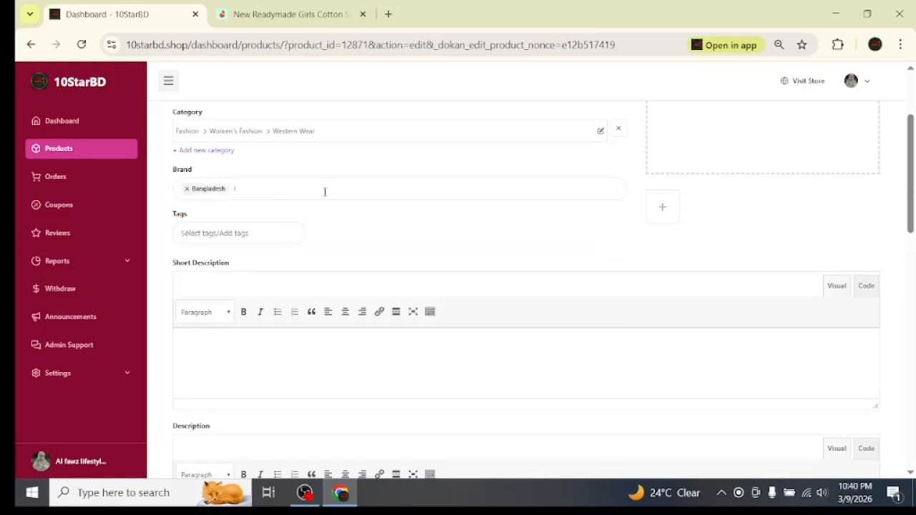
pyautogui.scroll(-1, 326, 192)
pyautogui.click(221, 162)
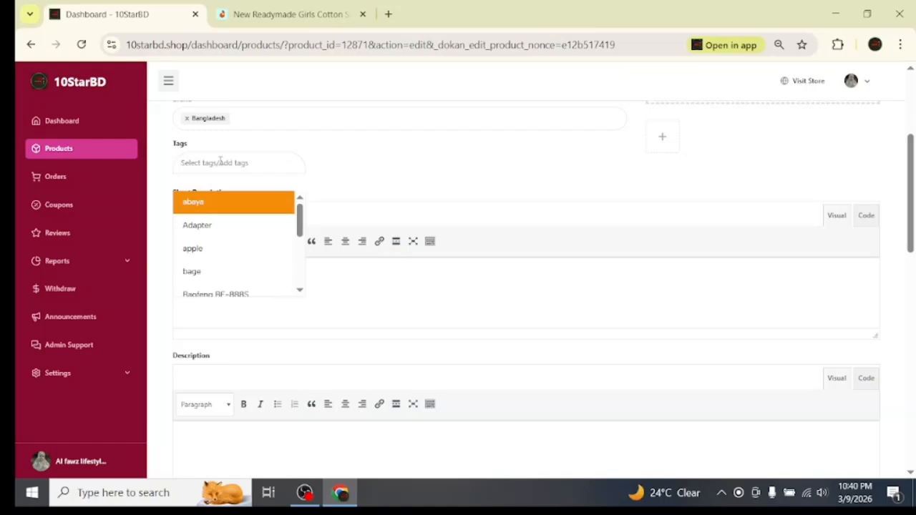
pyautogui.write('inbd')
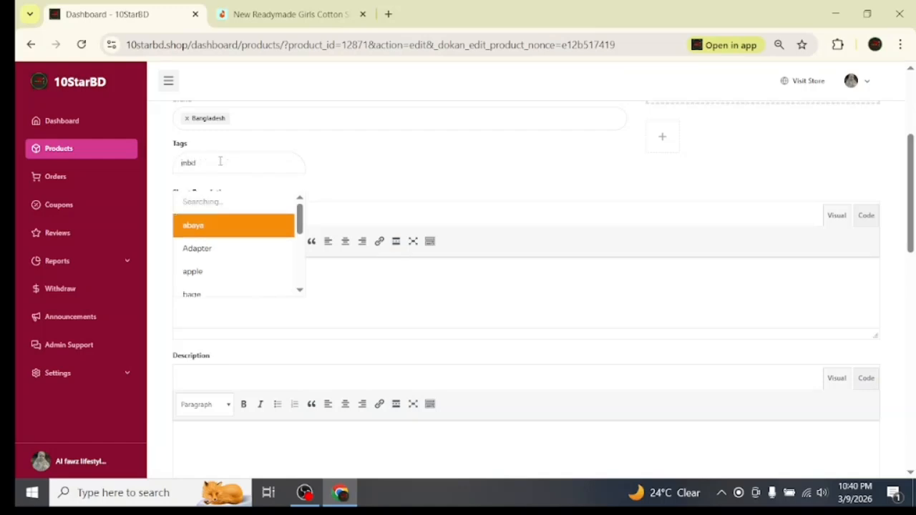
pyautogui.press('BackSpace')
pyautogui.press('BackSpace')
pyautogui.press('BackSpace')
pyautogui.press('BackSpace')
pyautogui.click(389, 177)
# Copy the Bengali product details from the Daraz page and paste them into the product's short description
pyautogui.scroll(-2, 366, 194)
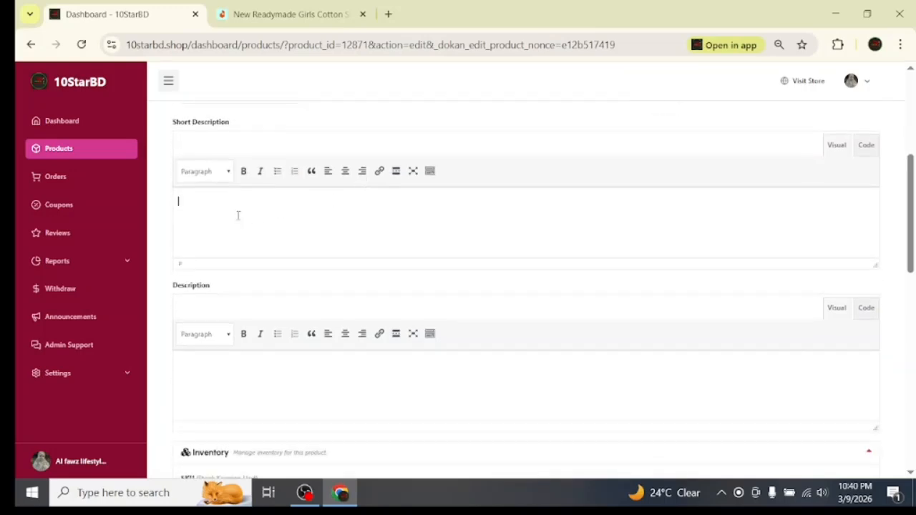
pyautogui.click(261, 13)
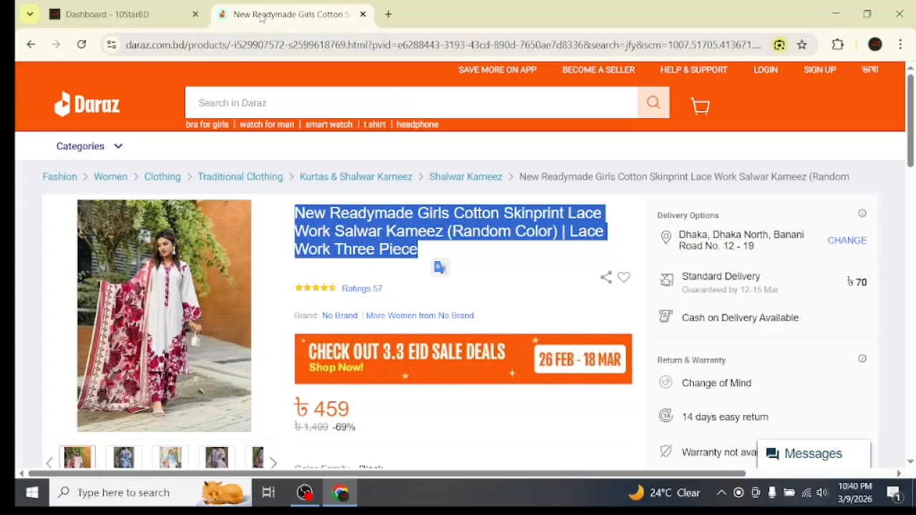
pyautogui.scroll(-6, 440, 215)
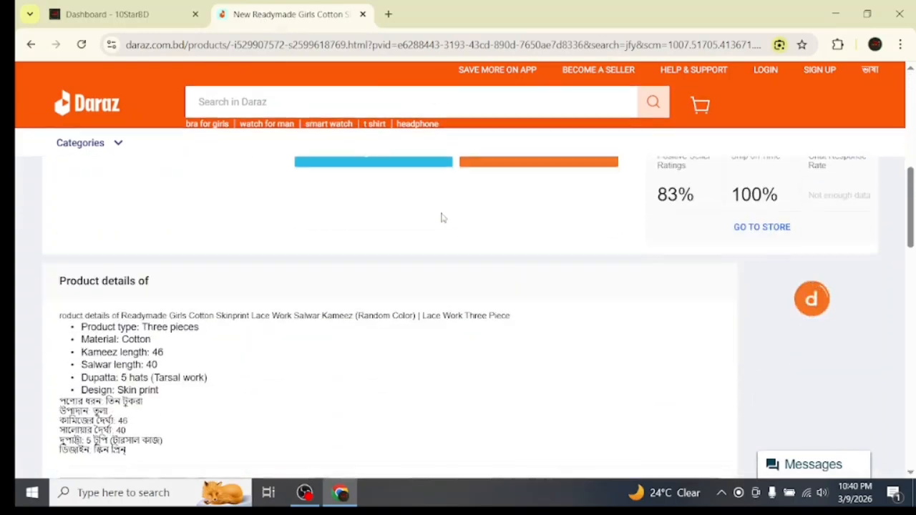
pyautogui.rightClick(442, 217)
pyautogui.click(180, 271)
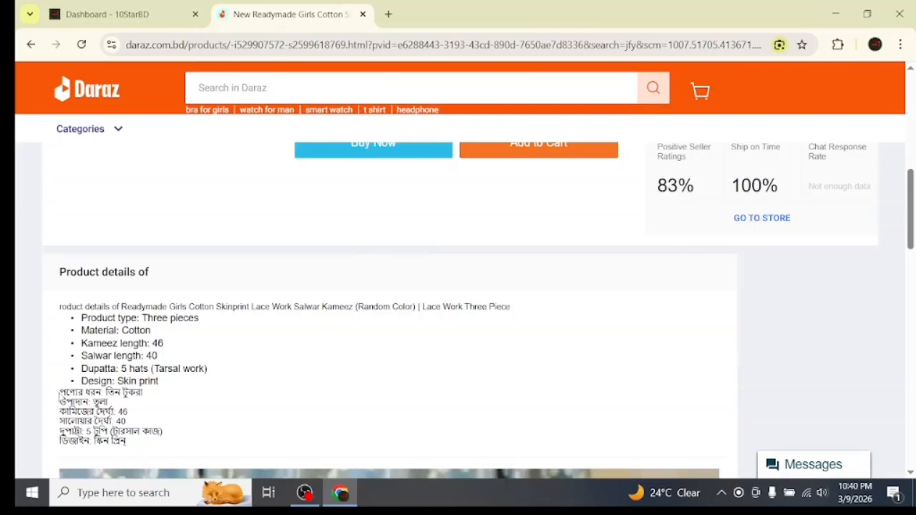
pyautogui.moveTo(60, 394); pyautogui.dragTo(130, 442)
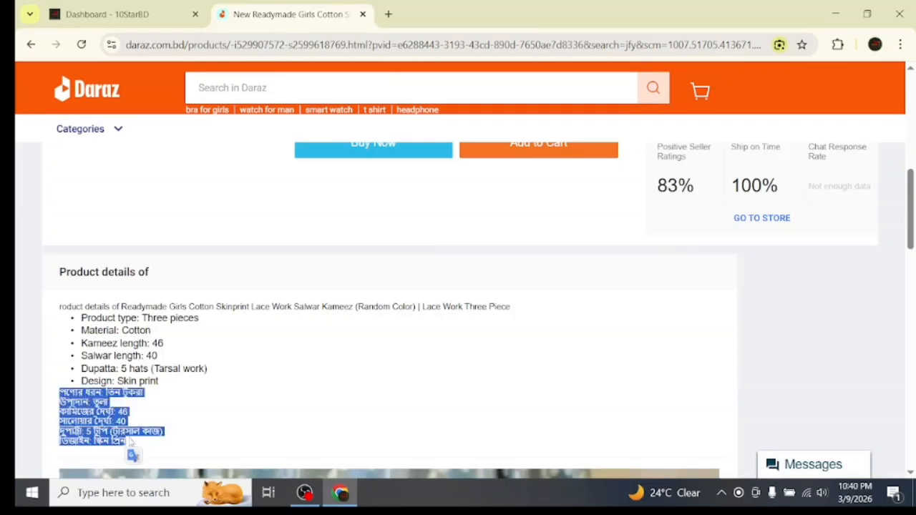
pyautogui.rightClick(99, 403)
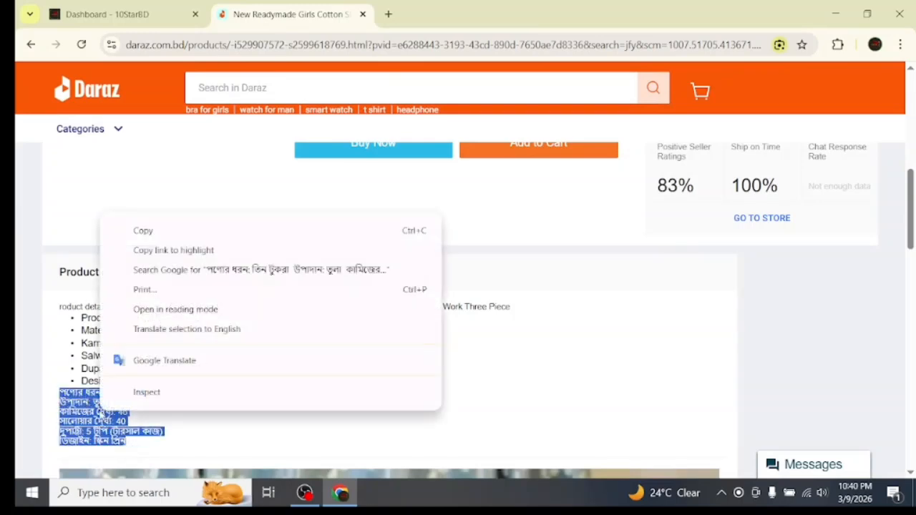
pyautogui.click(172, 242)
pyautogui.click(126, 15)
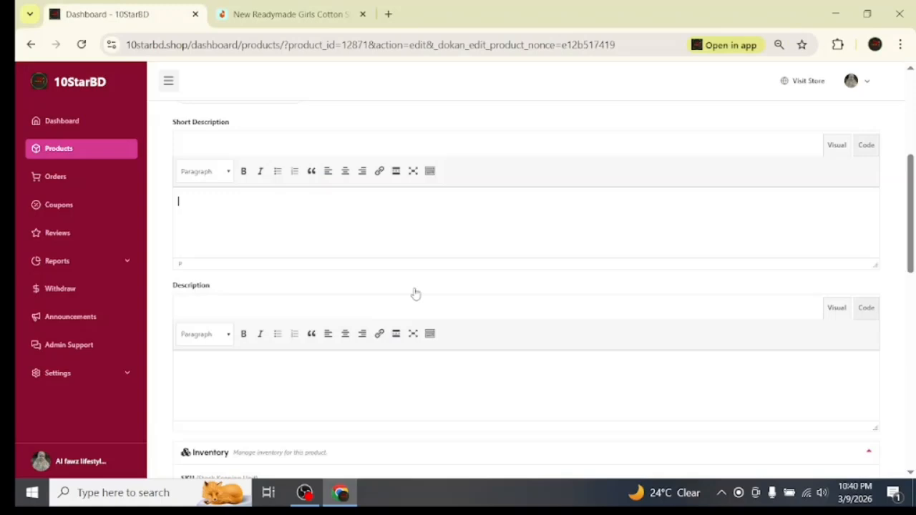
pyautogui.rightClick(257, 207)
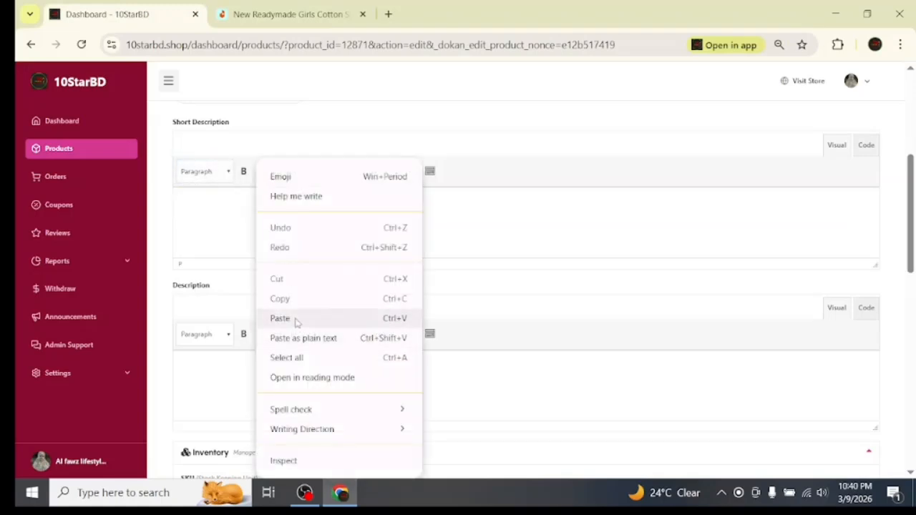
pyautogui.click(294, 318)
# Look through the pasted Bengali text in the short description and delete all of it
pyautogui.scroll(3, 292, 227)
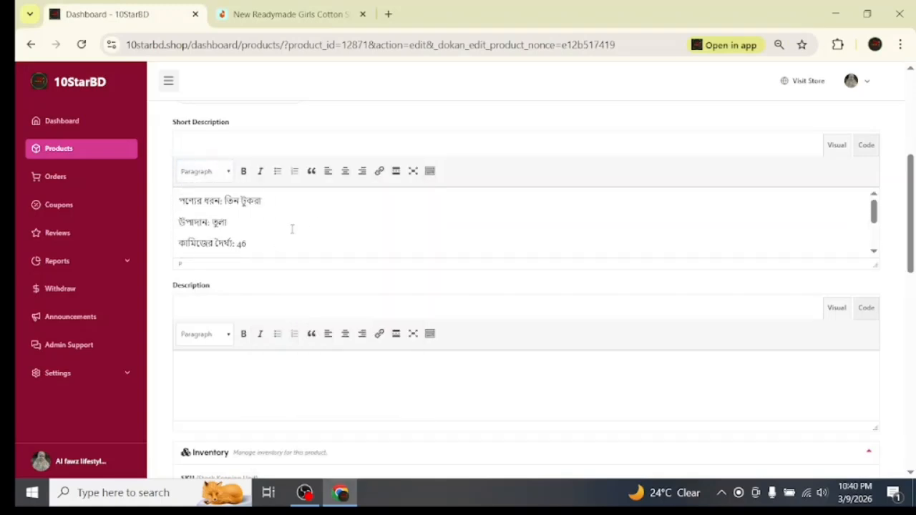
pyautogui.scroll(-1, 287, 240)
pyautogui.scroll(-3, 267, 231)
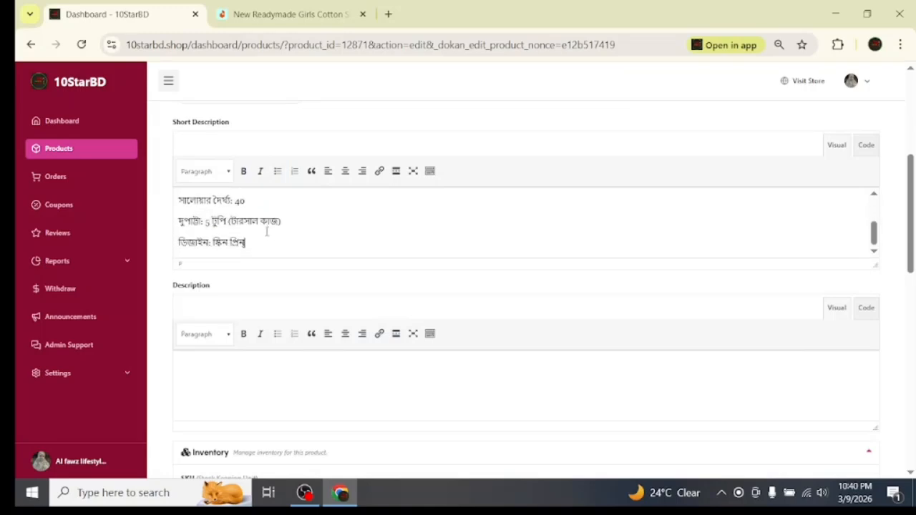
pyautogui.hotkey('ctrl', 'a')
pyautogui.scroll(3, 215, 215)
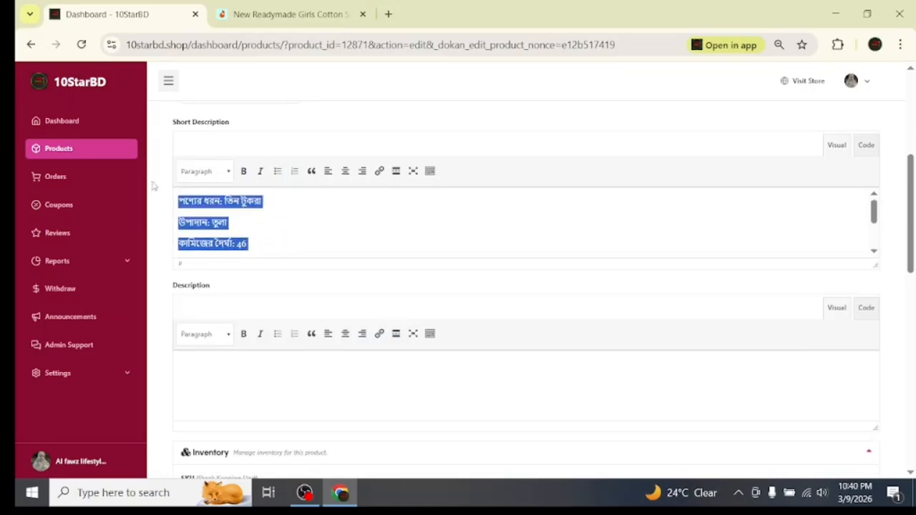
pyautogui.press('BackSpace')
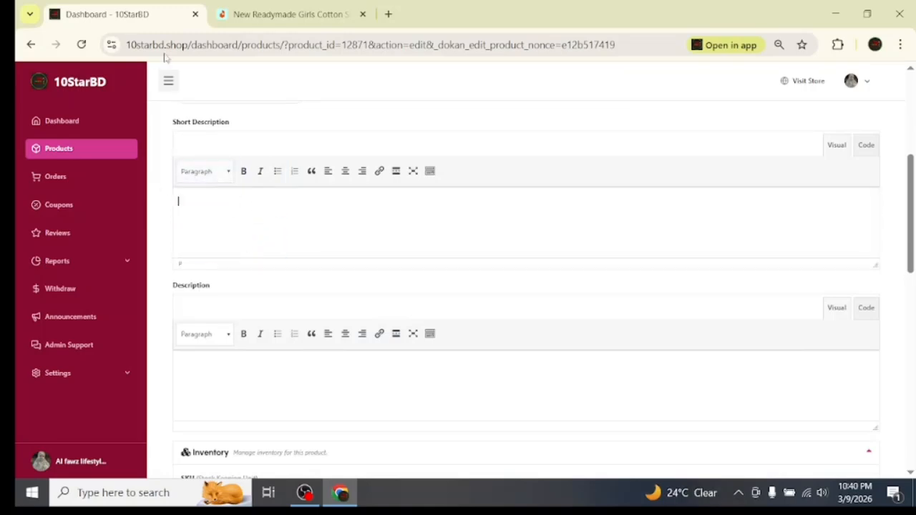
# Copy the full English and Bengali product details from the Daraz listing and paste them into the product's main Description
pyautogui.click(286, 14)
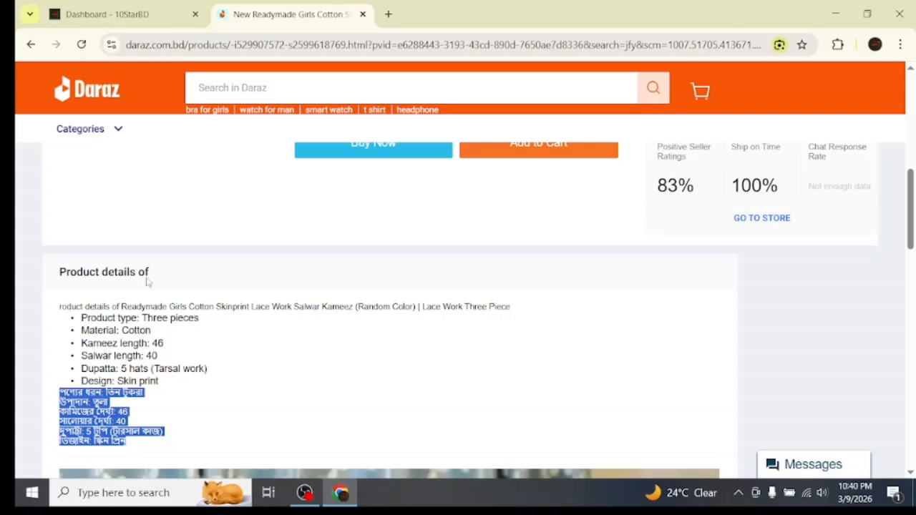
pyautogui.click(161, 15)
pyautogui.scroll(-2, 215, 236)
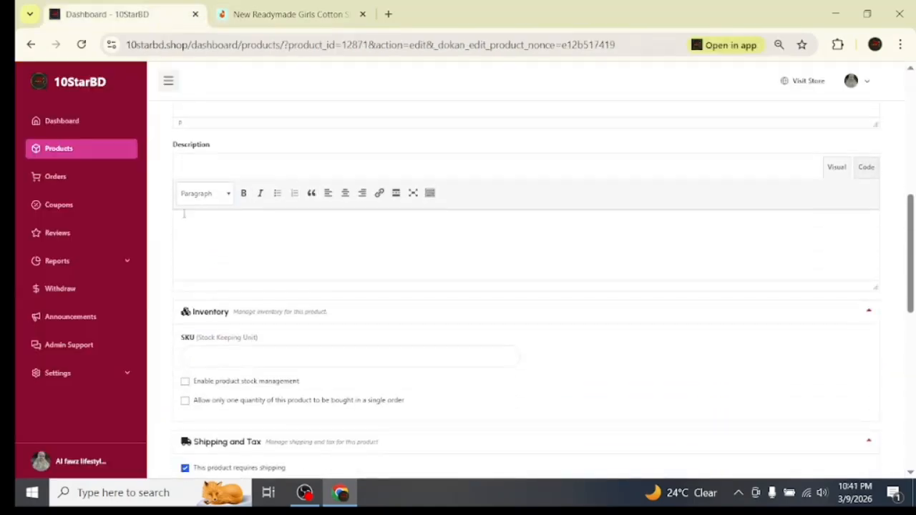
pyautogui.click(273, 15)
pyautogui.scroll(8, 191, 303)
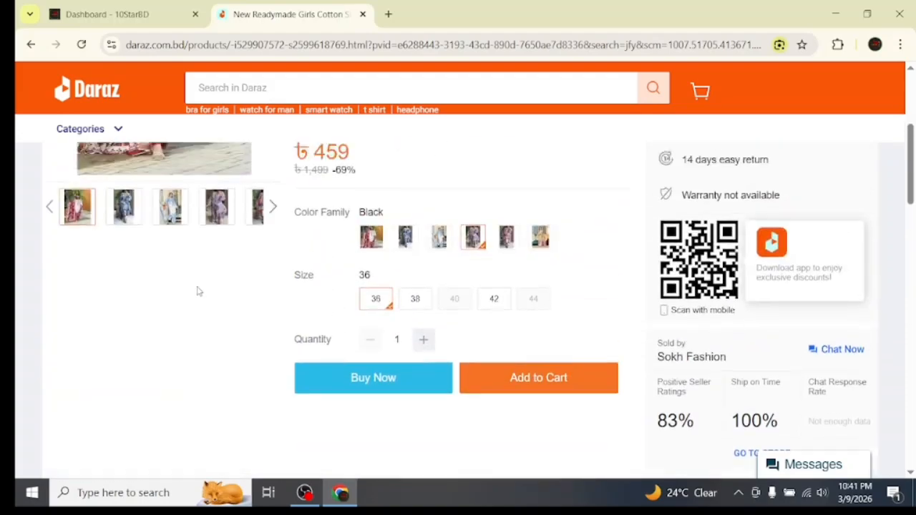
pyautogui.scroll(-7, 206, 382)
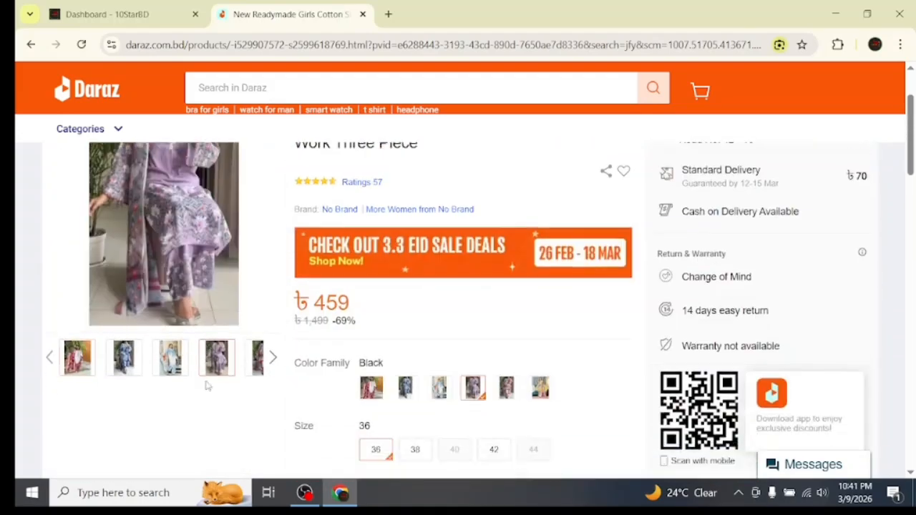
pyautogui.scroll(-4, 215, 395)
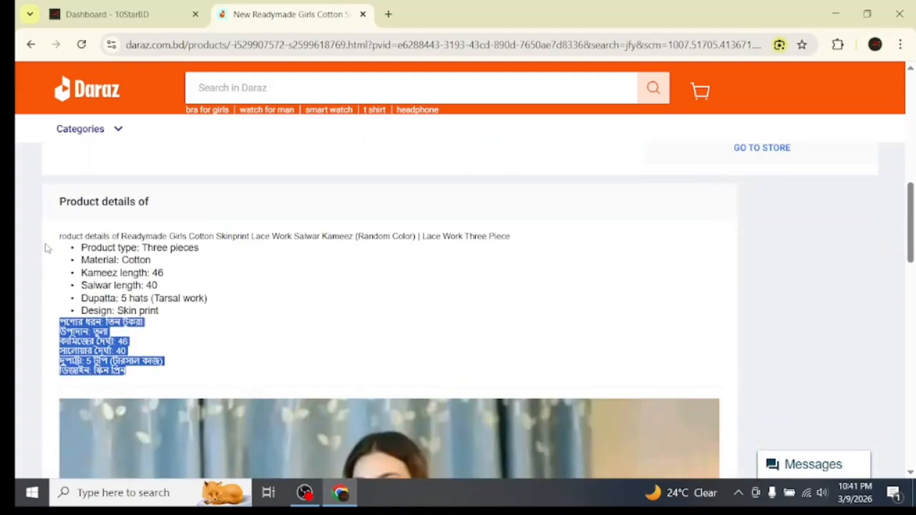
pyautogui.moveTo(53, 236); pyautogui.dragTo(108, 405)
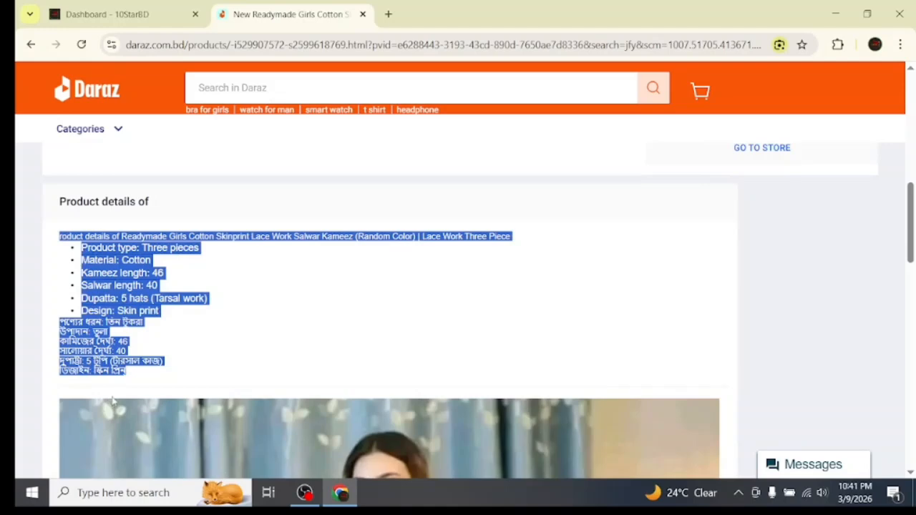
pyautogui.click(153, 22)
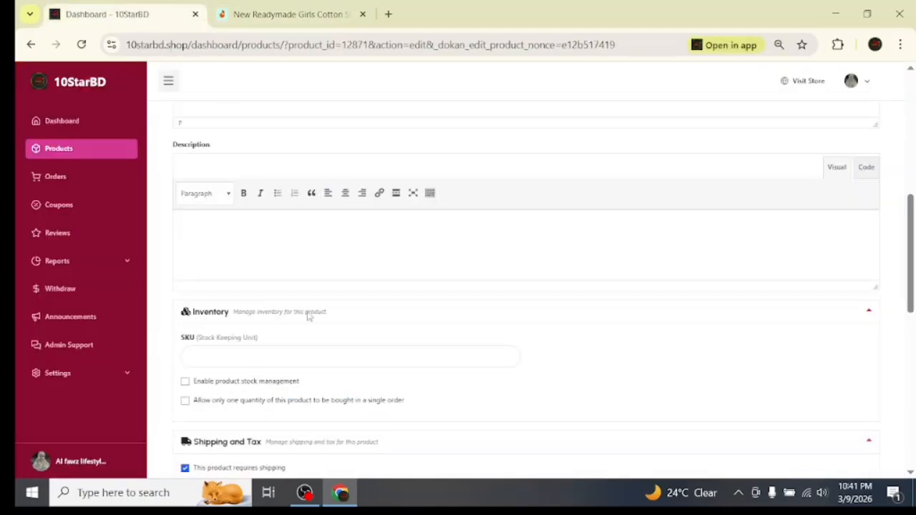
pyautogui.hotkey('ctrl', 'v')
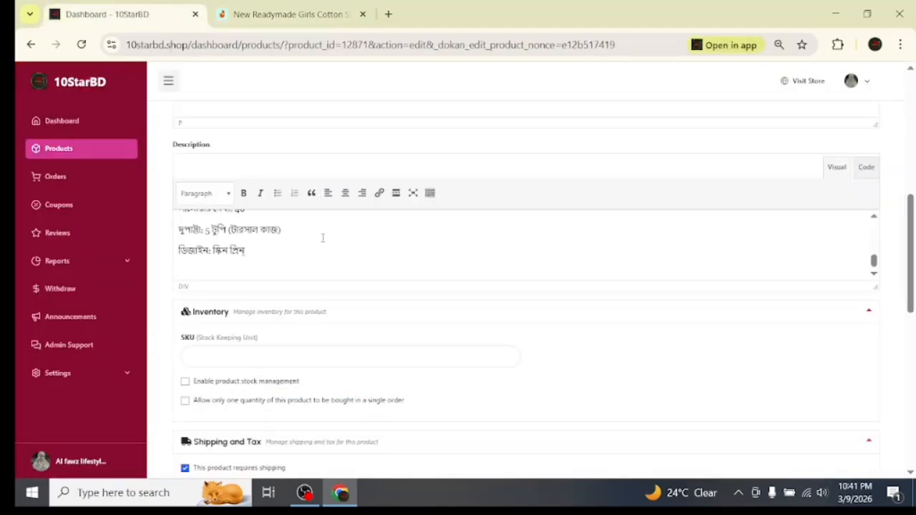
pyautogui.scroll(2, 323, 238)
# Add the Color attribute to the product's attributes and variations
pyautogui.scroll(-5, 323, 238)
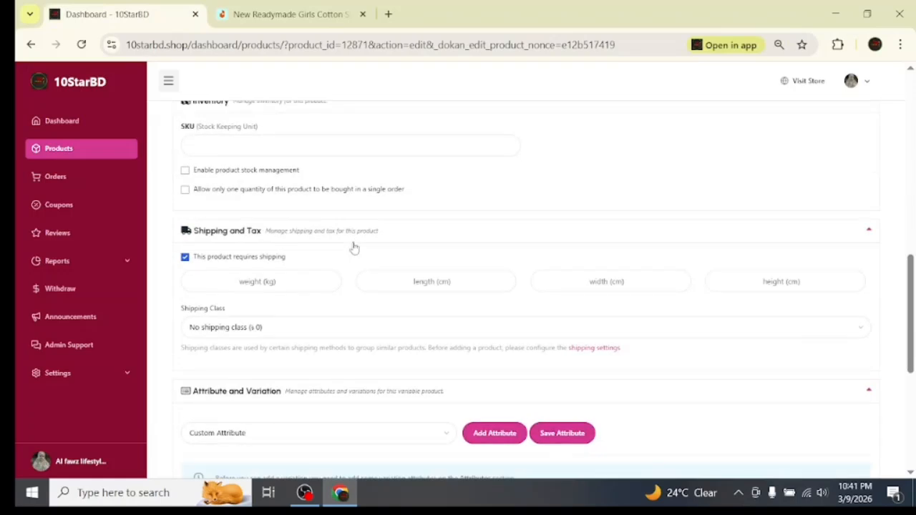
pyautogui.scroll(-1, 354, 248)
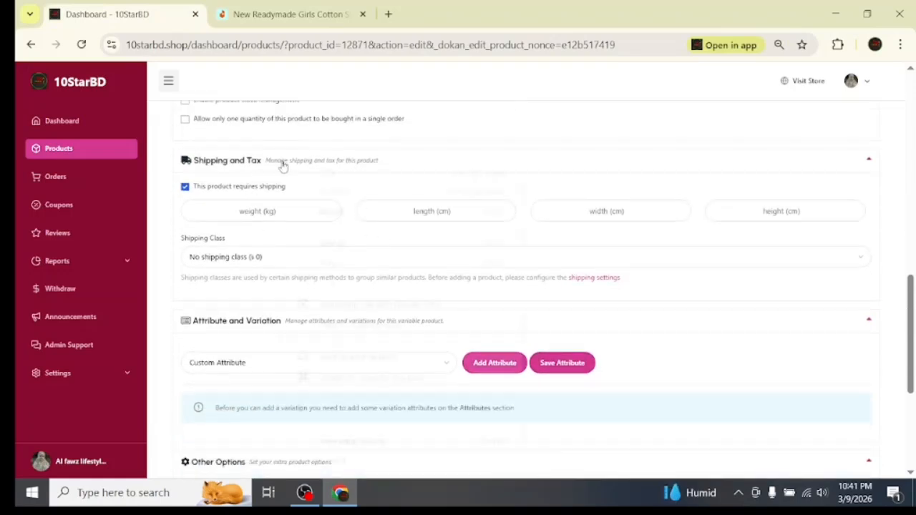
pyautogui.rightClick(283, 166)
pyautogui.scroll(2, 528, 136)
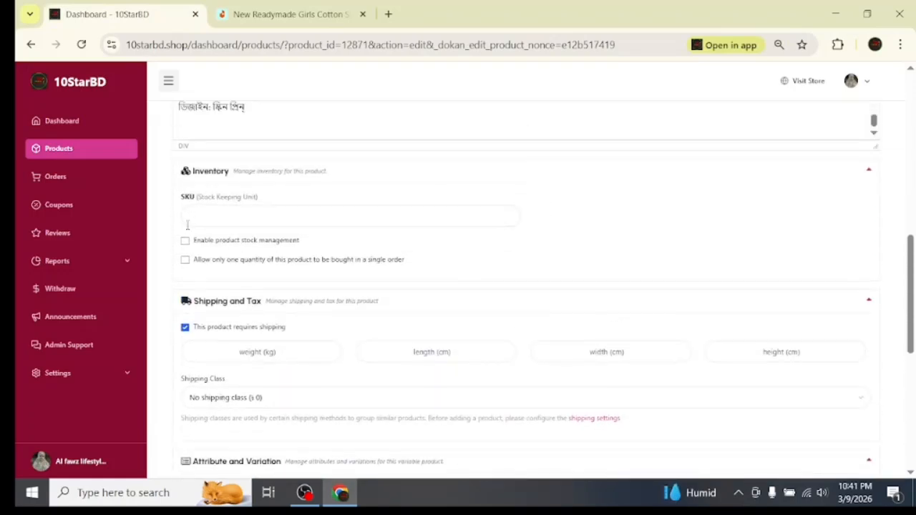
pyautogui.scroll(-3, 441, 251)
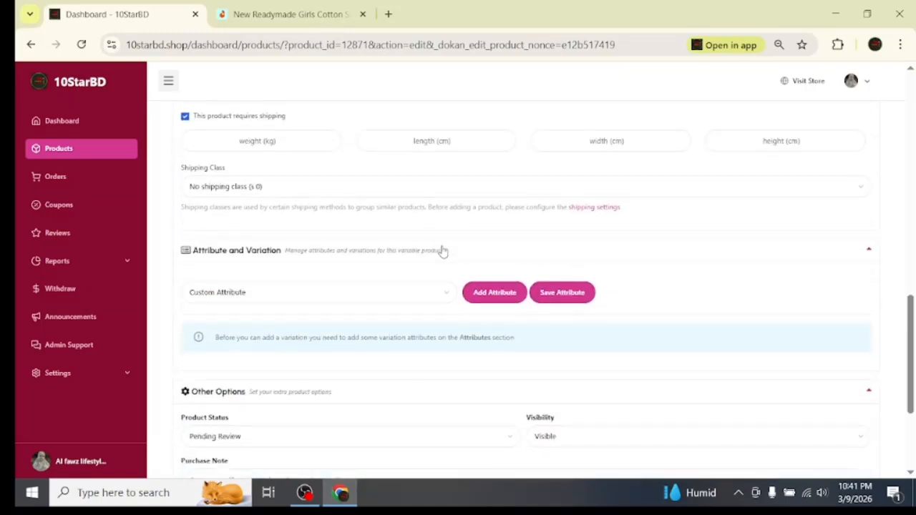
pyautogui.scroll(-1, 292, 309)
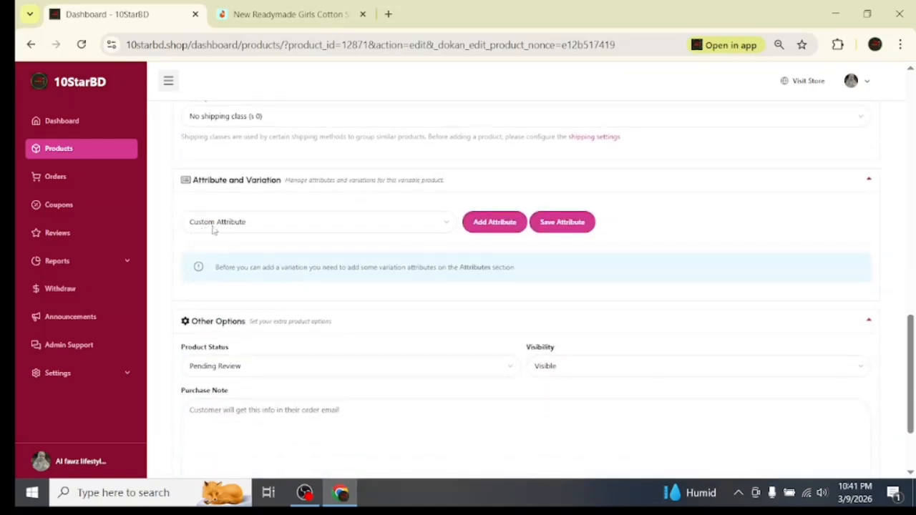
pyautogui.click(446, 225)
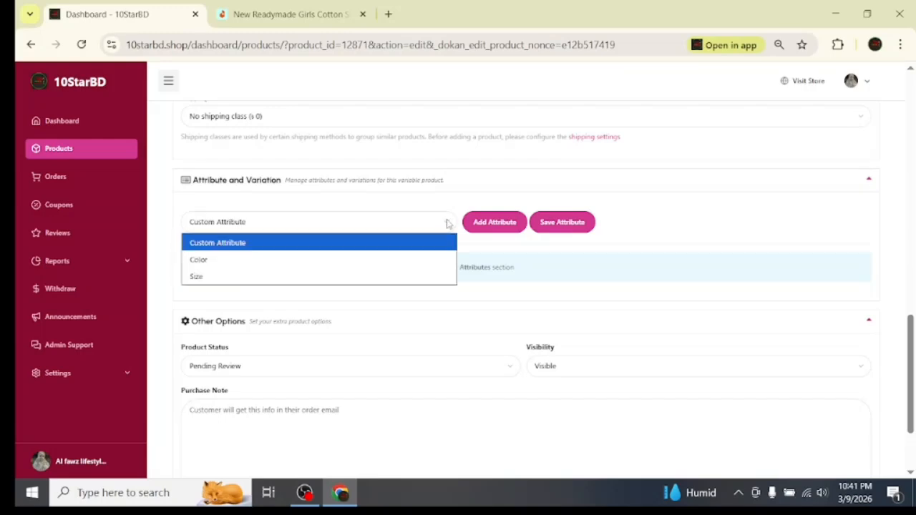
pyautogui.click(401, 262)
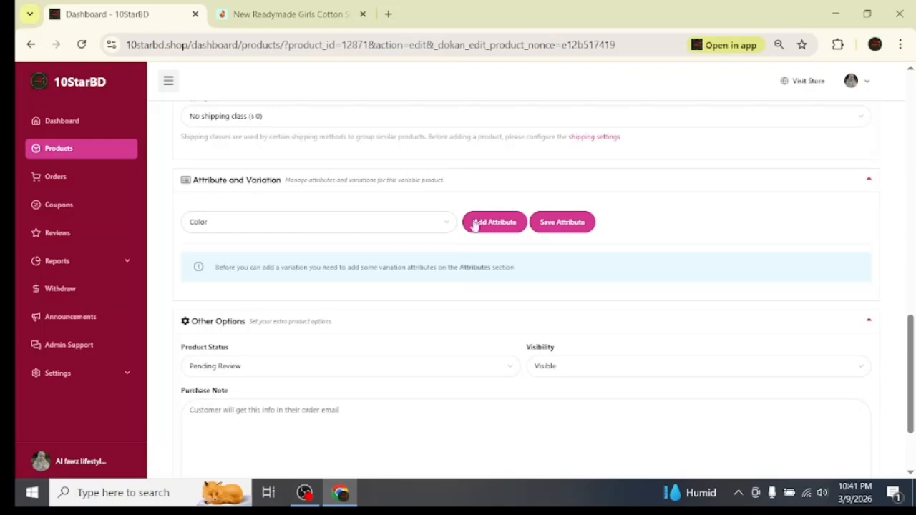
pyautogui.click(511, 224)
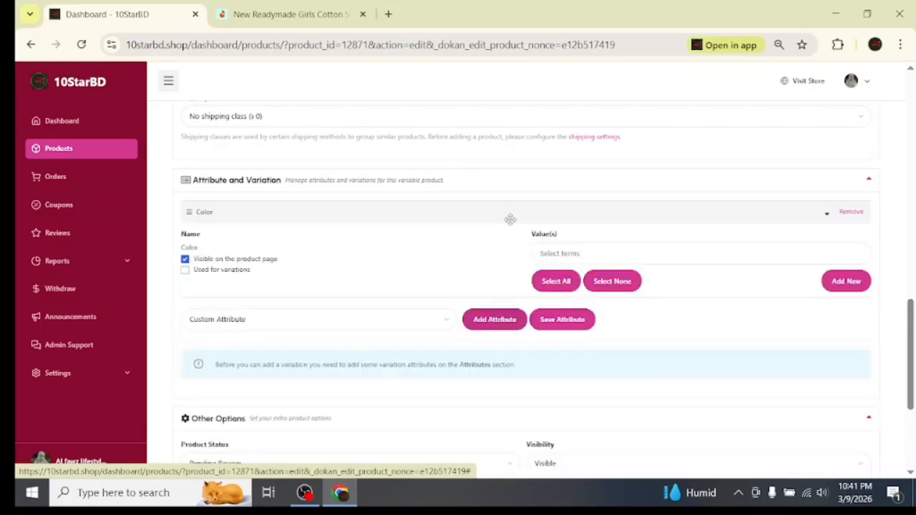
# Give the Color attribute the values Black and Blue and mark it as used for variations
pyautogui.click(585, 253)
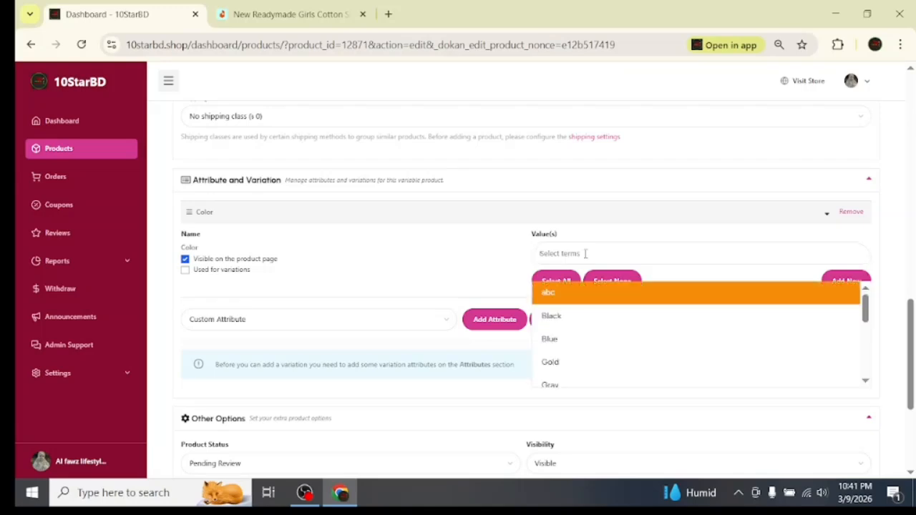
pyautogui.click(593, 326)
pyautogui.click(587, 254)
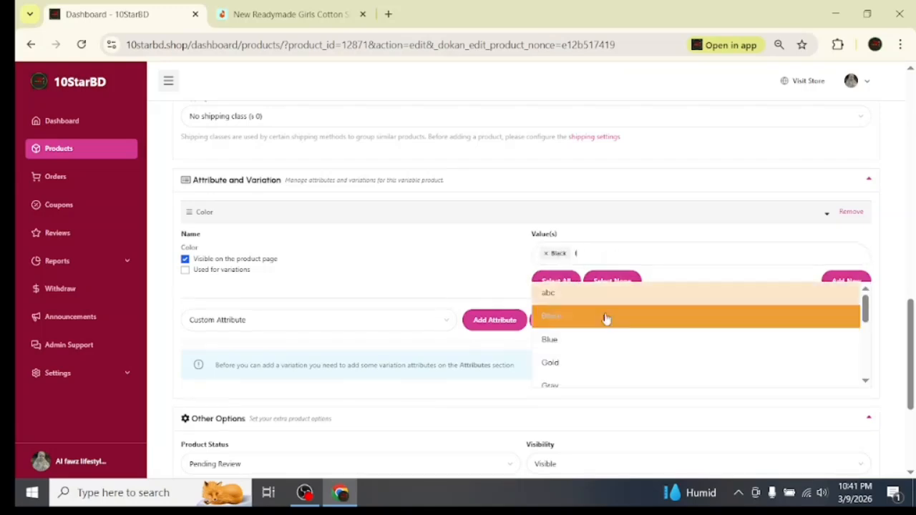
pyautogui.click(588, 340)
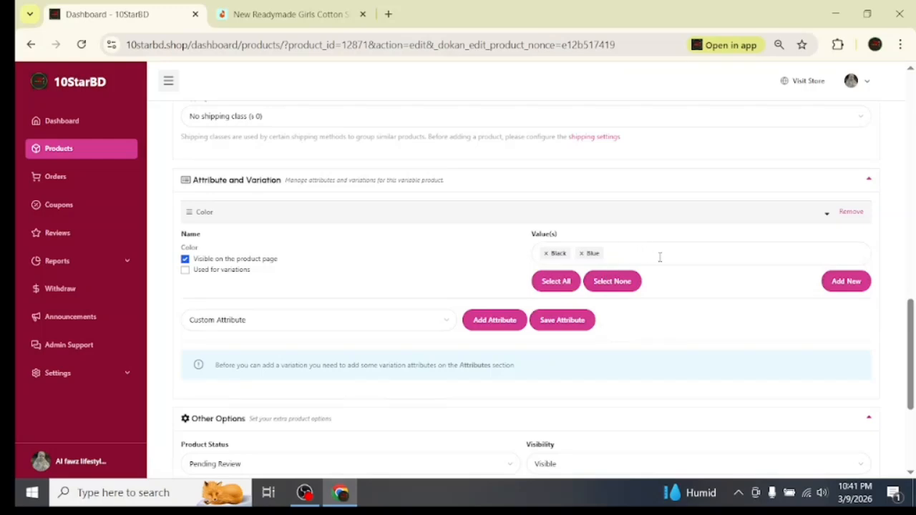
pyautogui.click(842, 285)
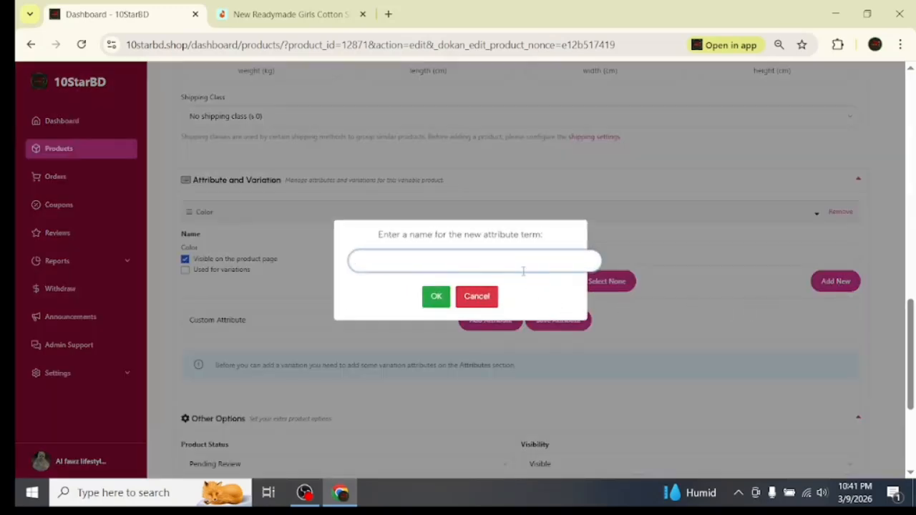
pyautogui.click(488, 299)
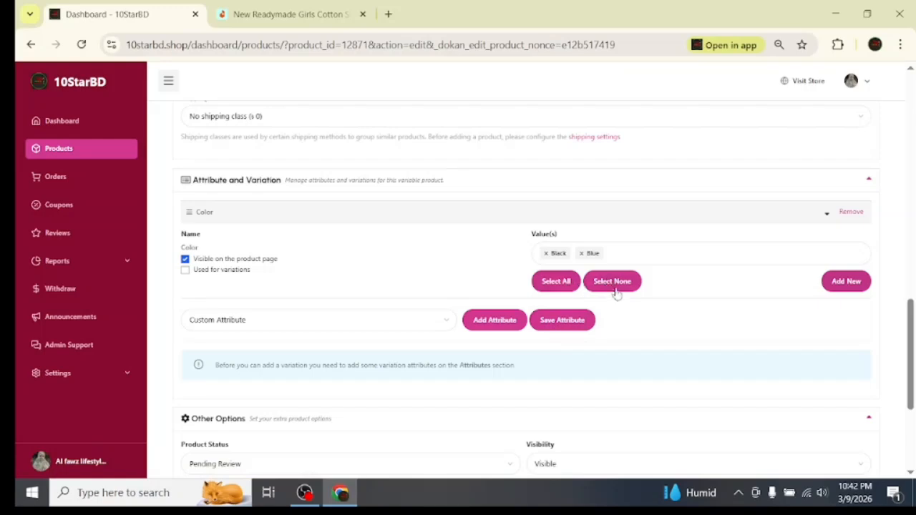
pyautogui.scroll(-1, 612, 284)
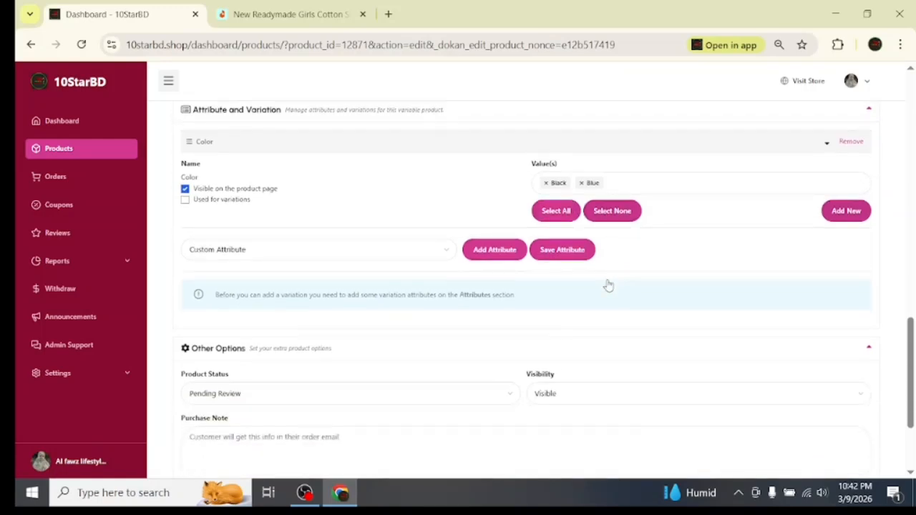
pyautogui.click(437, 203)
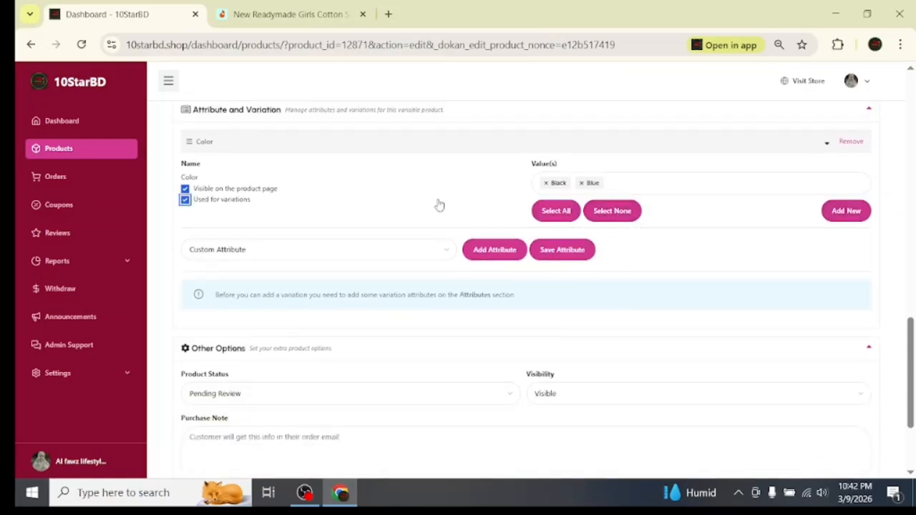
# Add Size as a second product attribute
pyautogui.click(448, 252)
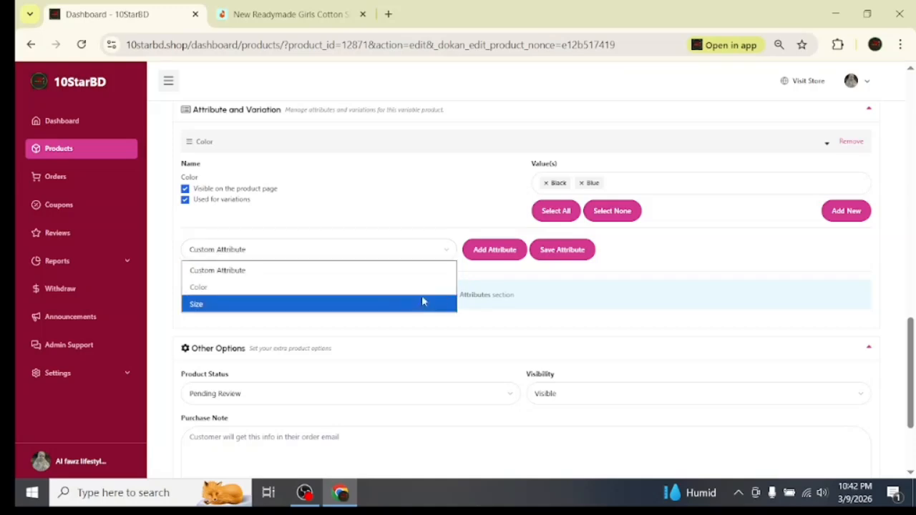
pyautogui.click(367, 304)
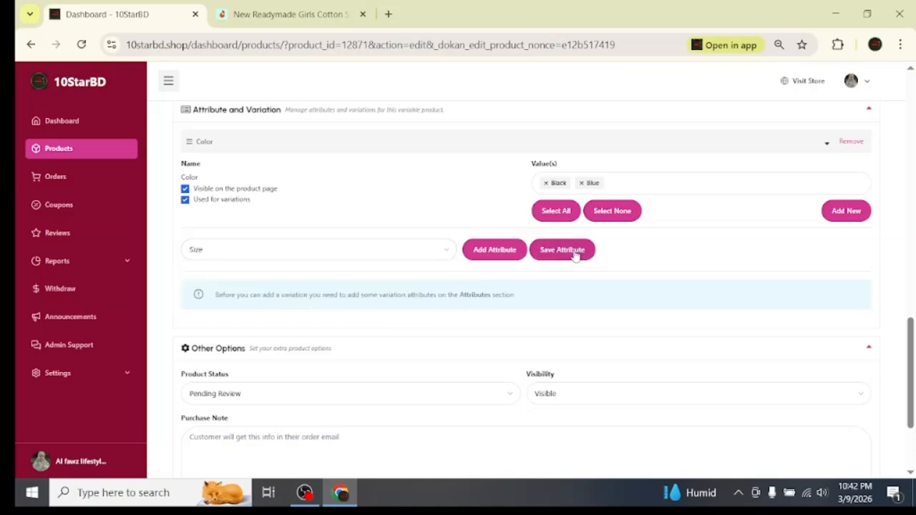
pyautogui.click(497, 257)
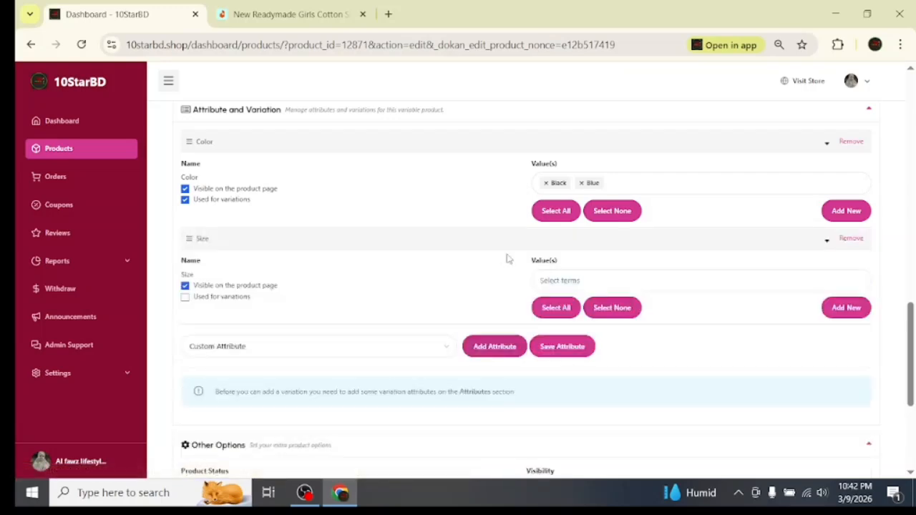
# Give the Size attribute the values XXL, XL and M and mark it as used for variations
pyautogui.click(618, 289)
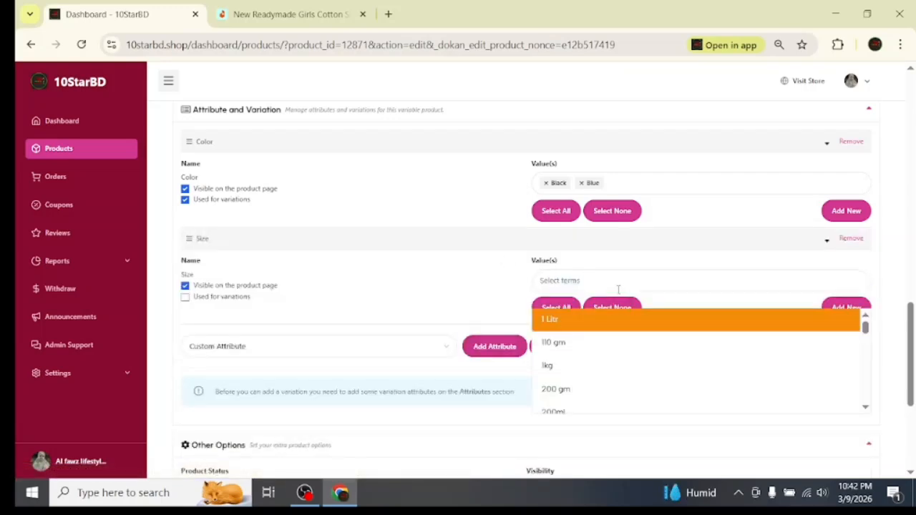
pyautogui.scroll(-1, 618, 360)
pyautogui.scroll(-10, 618, 361)
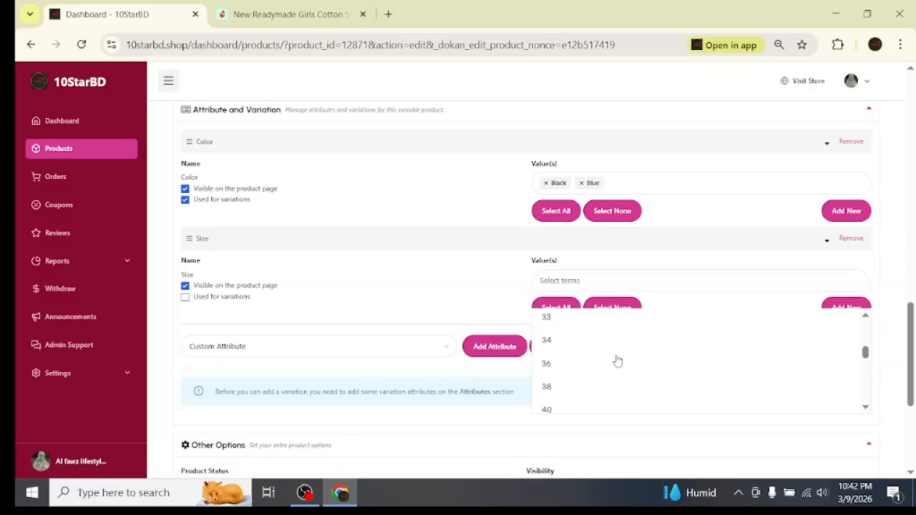
pyautogui.scroll(-8, 617, 361)
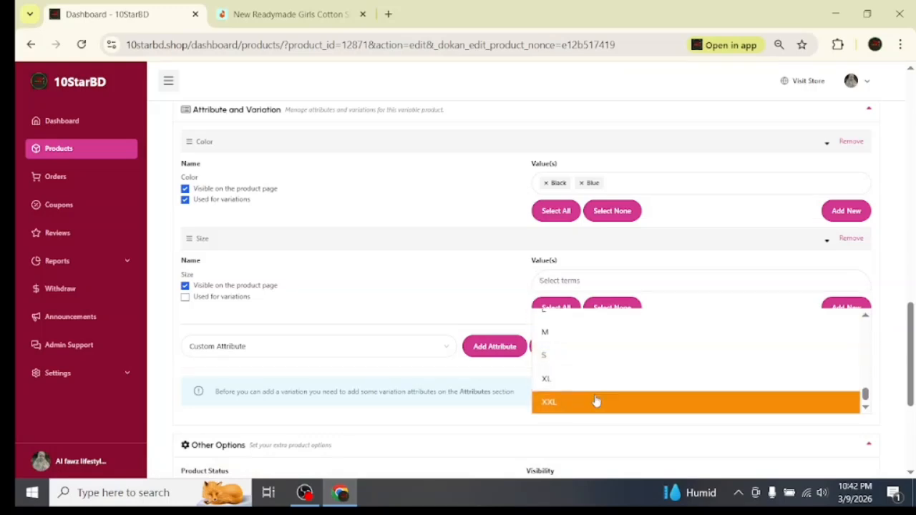
pyautogui.click(595, 400)
pyautogui.click(605, 280)
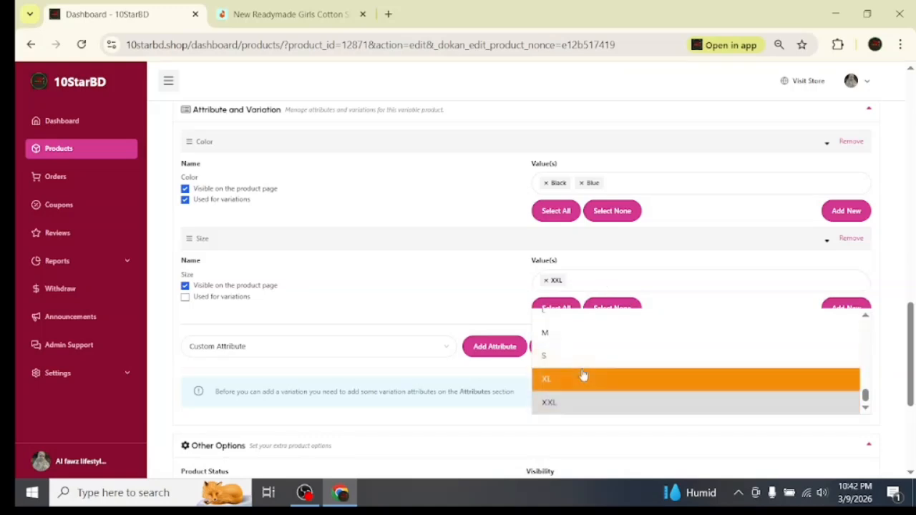
pyautogui.click(583, 377)
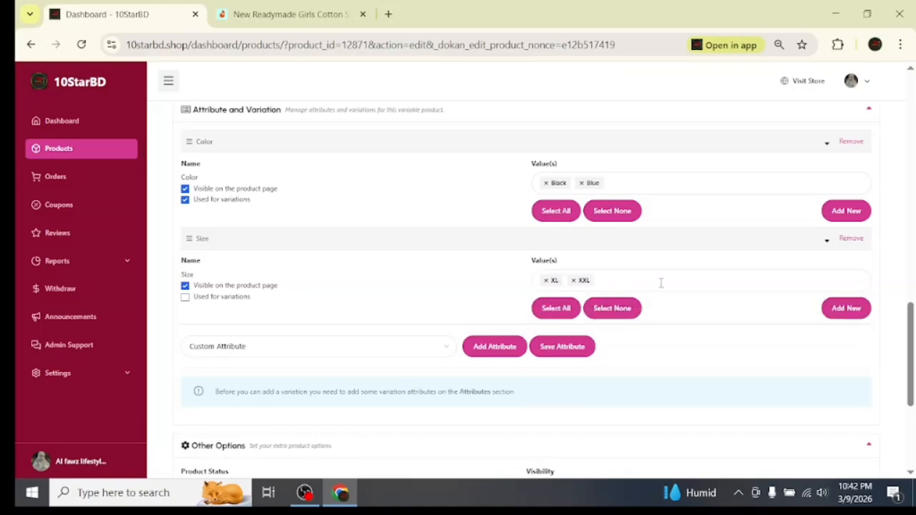
pyautogui.click(661, 282)
pyautogui.click(585, 336)
pyautogui.click(186, 298)
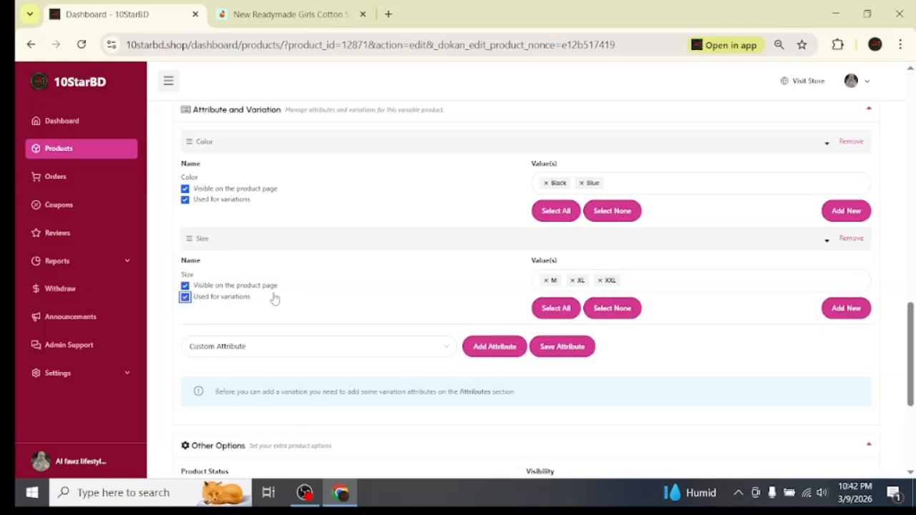
# Save the Color and Size attributes
pyautogui.click(557, 351)
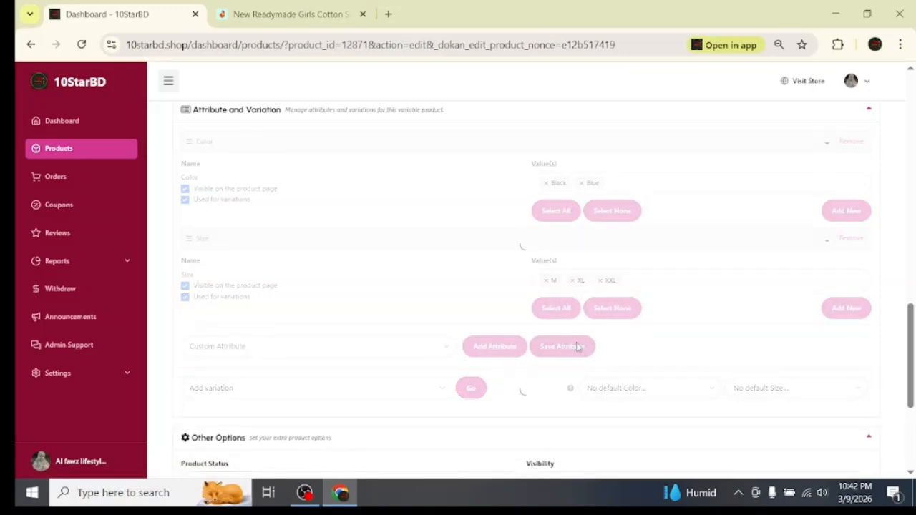
pyautogui.scroll(-2, 477, 279)
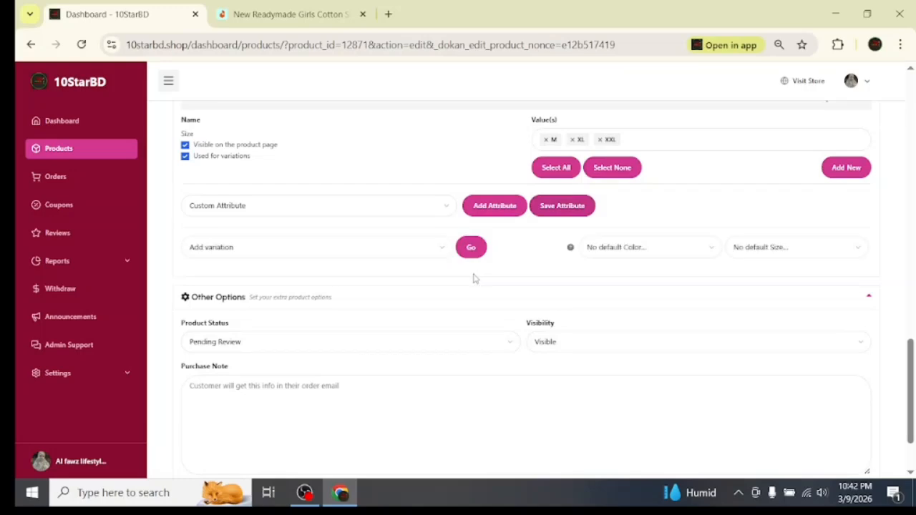
pyautogui.scroll(-2, 474, 279)
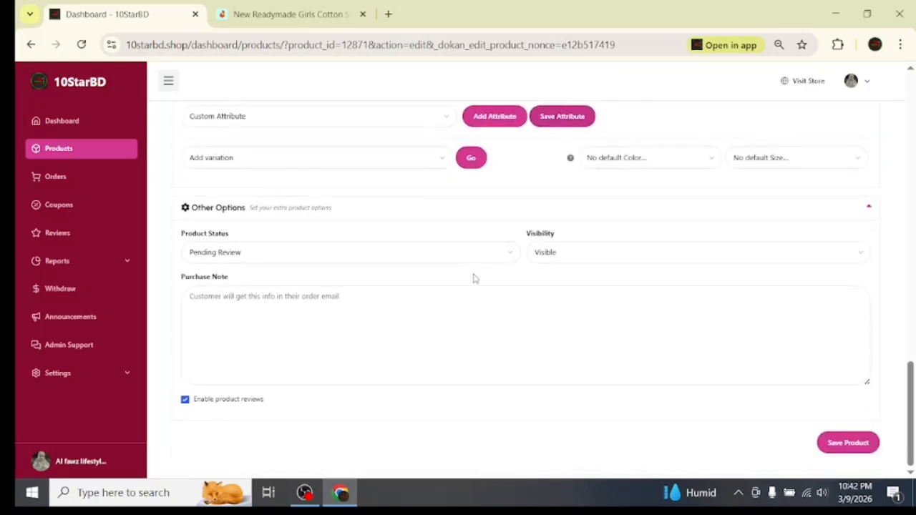
pyautogui.scroll(15, 473, 279)
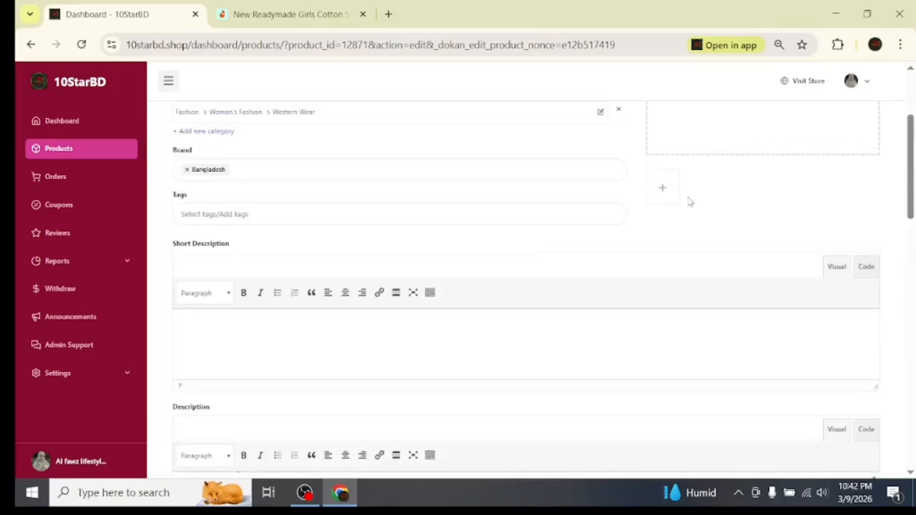
pyautogui.click(770, 223)
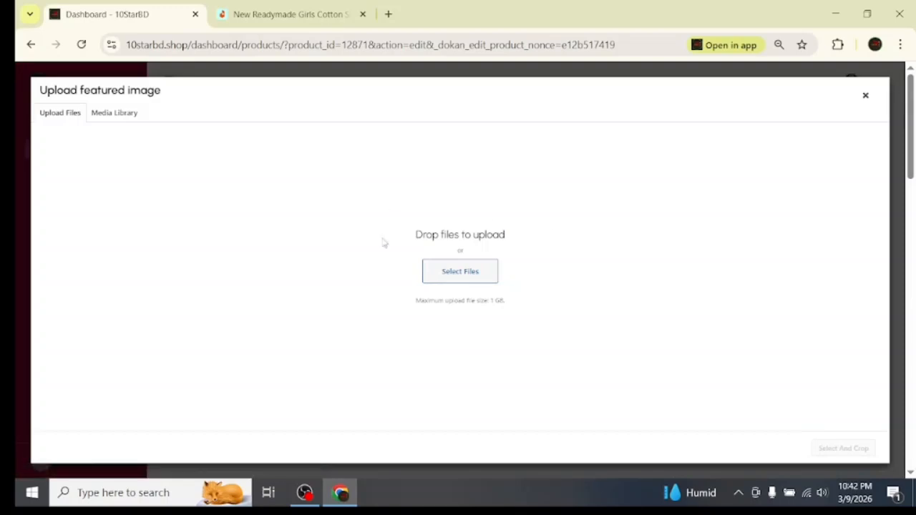
pyautogui.click(453, 278)
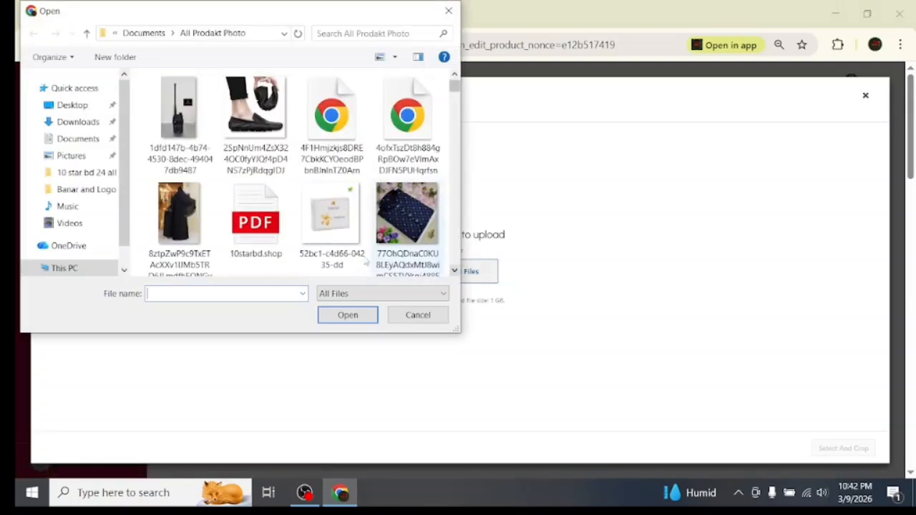
pyautogui.scroll(-5, 243, 214)
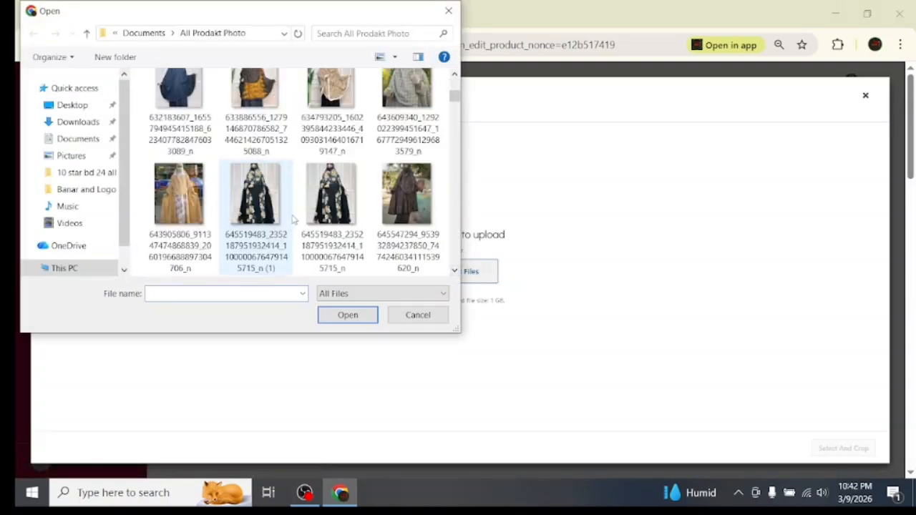
pyautogui.click(192, 206)
pyautogui.click(348, 315)
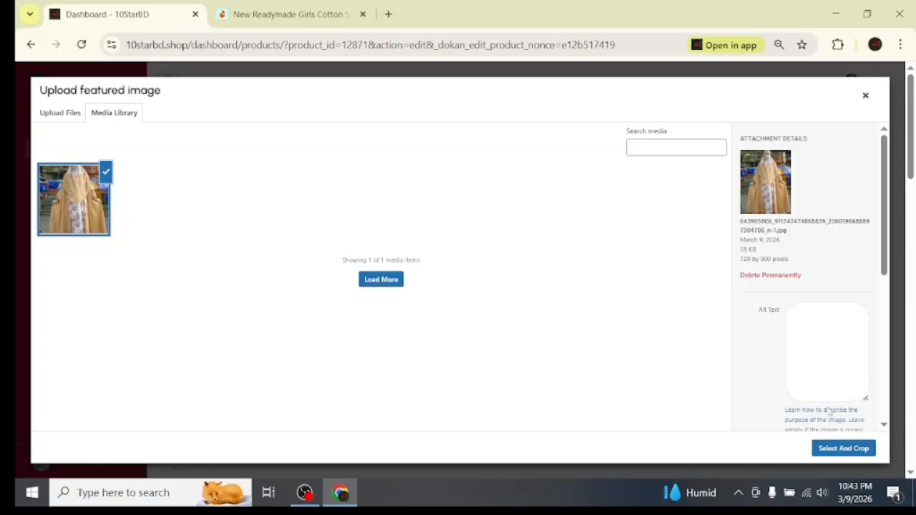
pyautogui.click(837, 449)
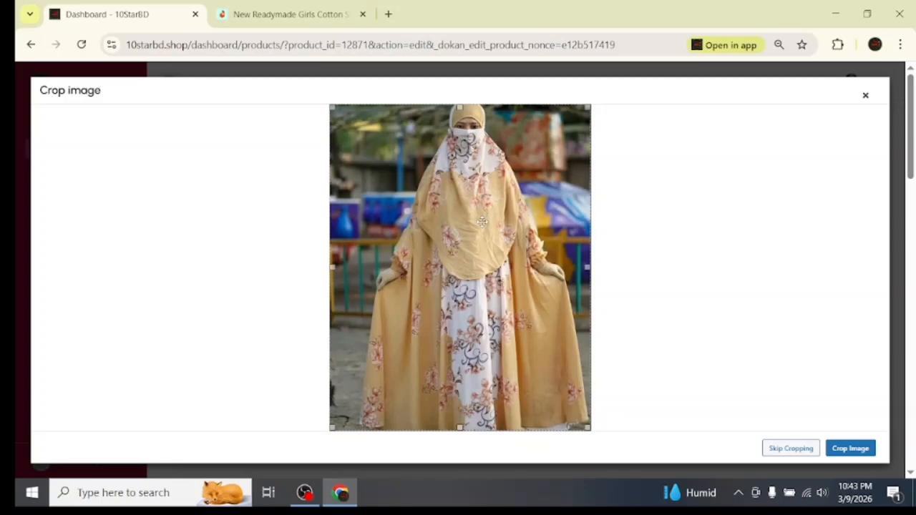
# Crop the featured image at full height, trimming only a narrow strip off the photo's left edge
pyautogui.hotkey('ctrl', '+')
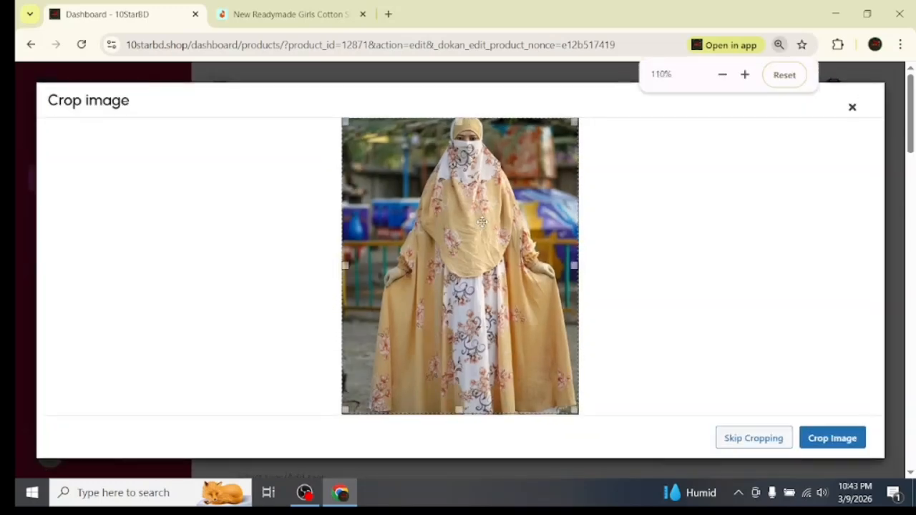
pyautogui.hotkey('ctrl', '-')
pyautogui.hotkey('ctrl', '-')
pyautogui.hotkey('ctrl', '-')
pyautogui.hotkey('ctrl', '-')
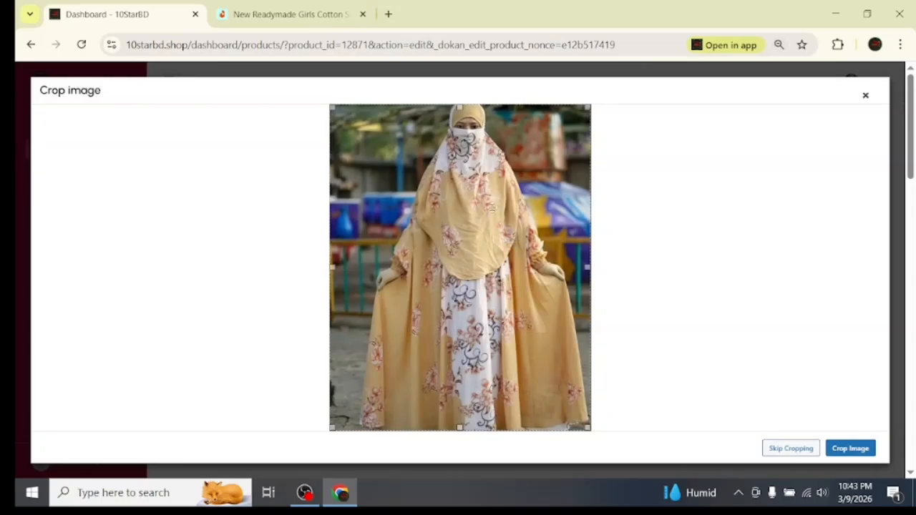
pyautogui.moveTo(332, 428); pyautogui.dragTo(361, 322)
pyautogui.moveTo(479, 233); pyautogui.dragTo(472, 208)
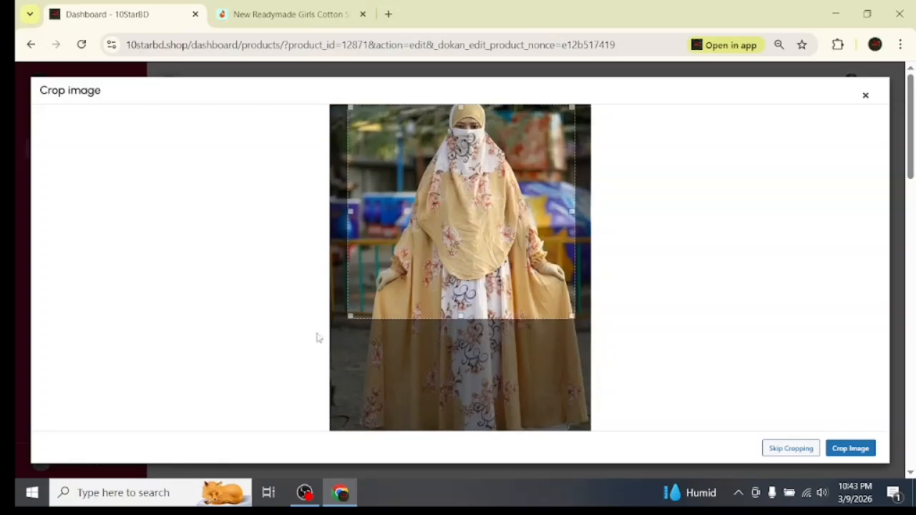
pyautogui.moveTo(350, 313); pyautogui.dragTo(313, 448)
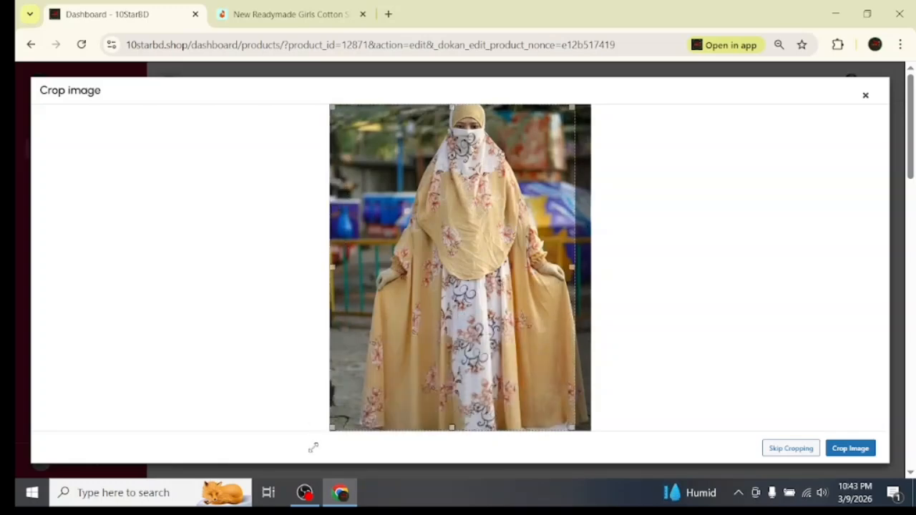
pyautogui.moveTo(420, 312); pyautogui.dragTo(470, 306)
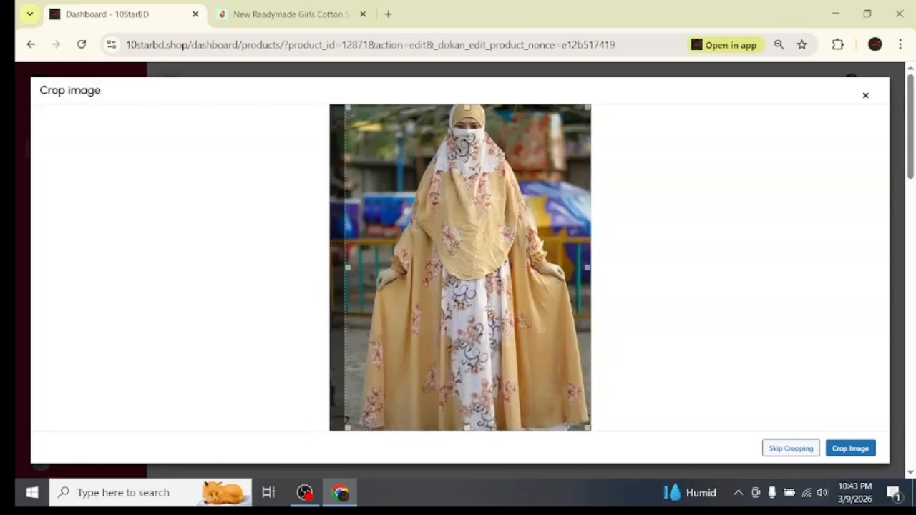
pyautogui.click(852, 449)
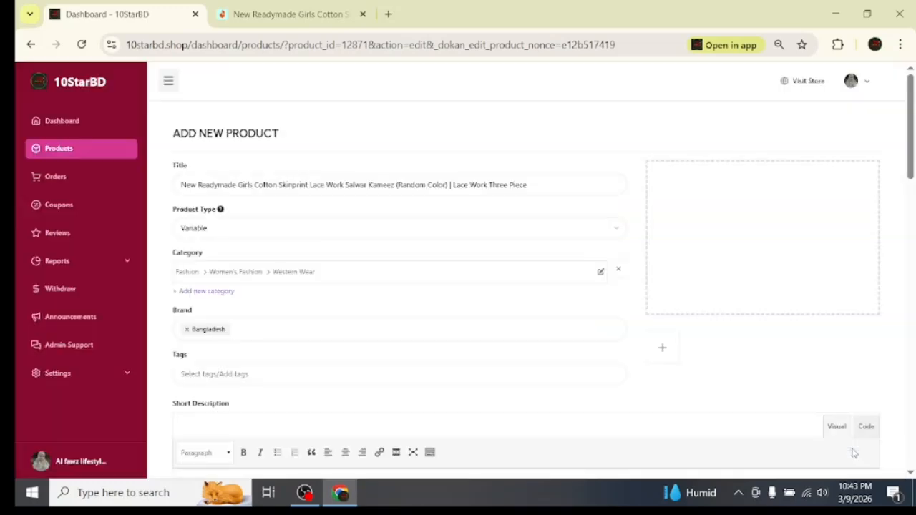
# Add four media library images to the product gallery: the uncropped tan floral dress, both navy dotted fabric photos and the first black floral dress
pyautogui.scroll(-2, 799, 327)
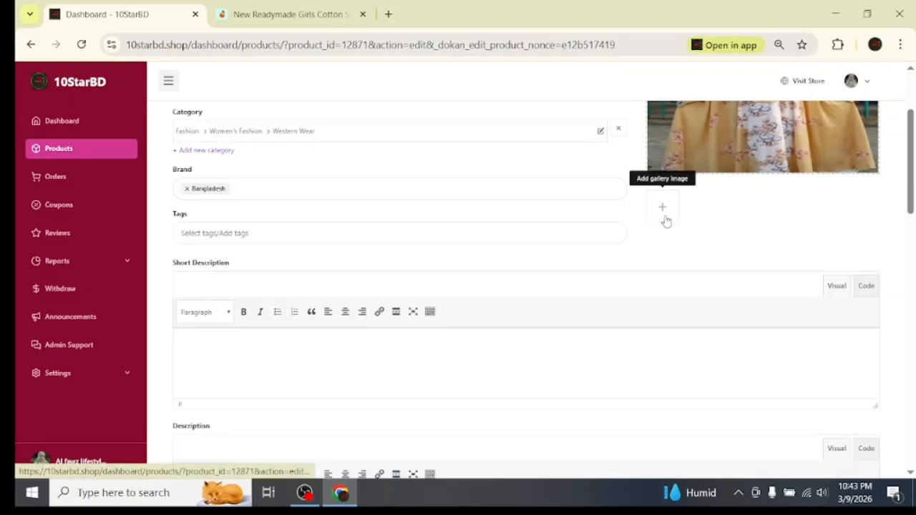
pyautogui.click(664, 219)
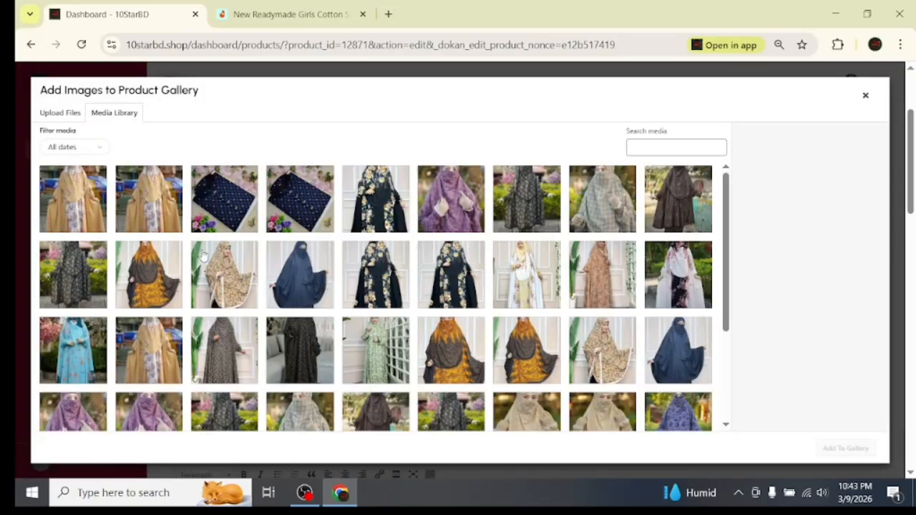
pyautogui.click(143, 215)
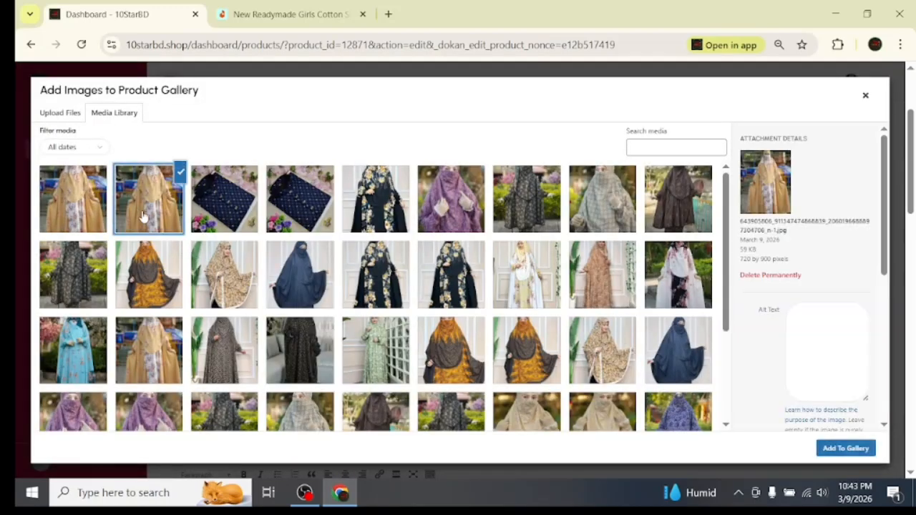
pyautogui.click(233, 220)
pyautogui.click(307, 215)
pyautogui.click(397, 211)
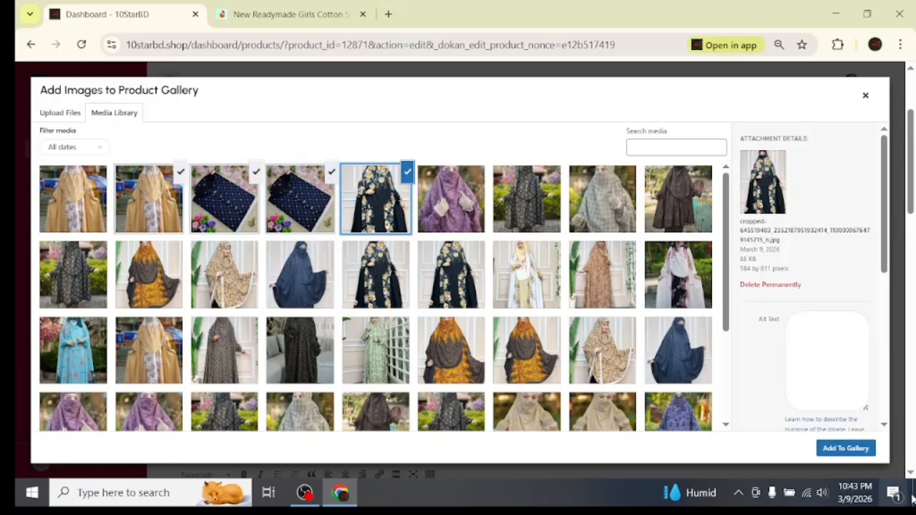
pyautogui.click(840, 446)
# Save the product, open its permalink in a new tab and return to the edit page
pyautogui.scroll(3, 738, 246)
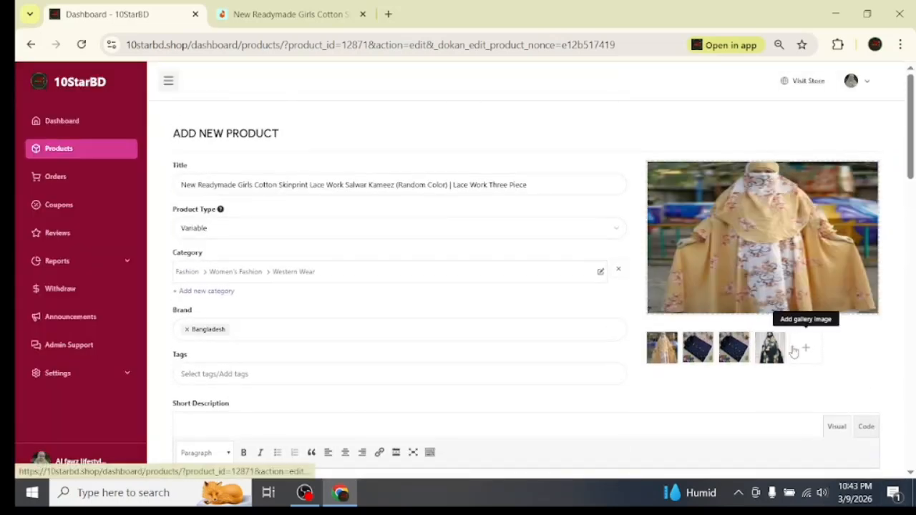
pyautogui.scroll(-2, 794, 349)
pyautogui.scroll(-1, 712, 321)
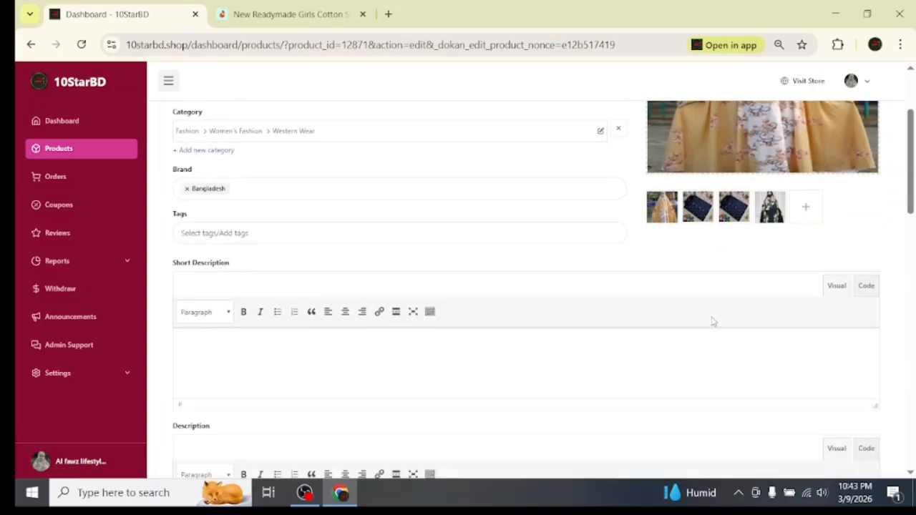
pyautogui.scroll(2, 713, 321)
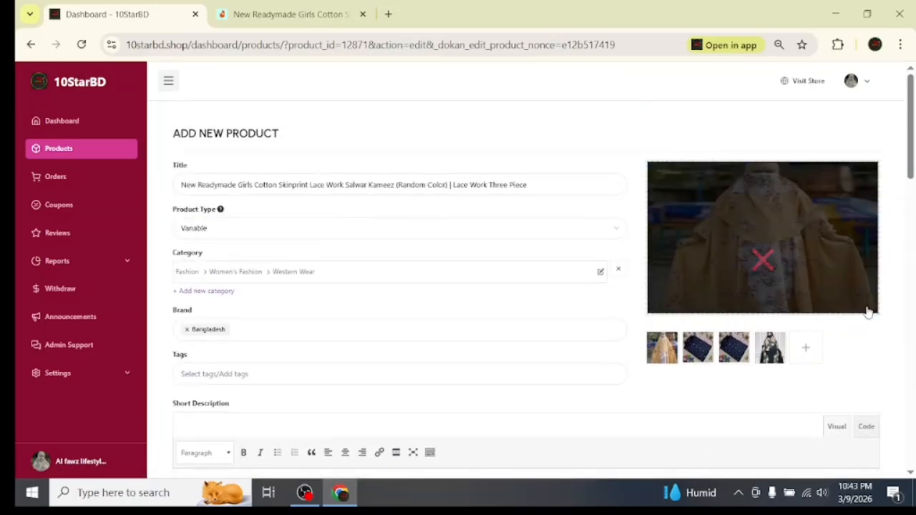
pyautogui.scroll(-3, 573, 293)
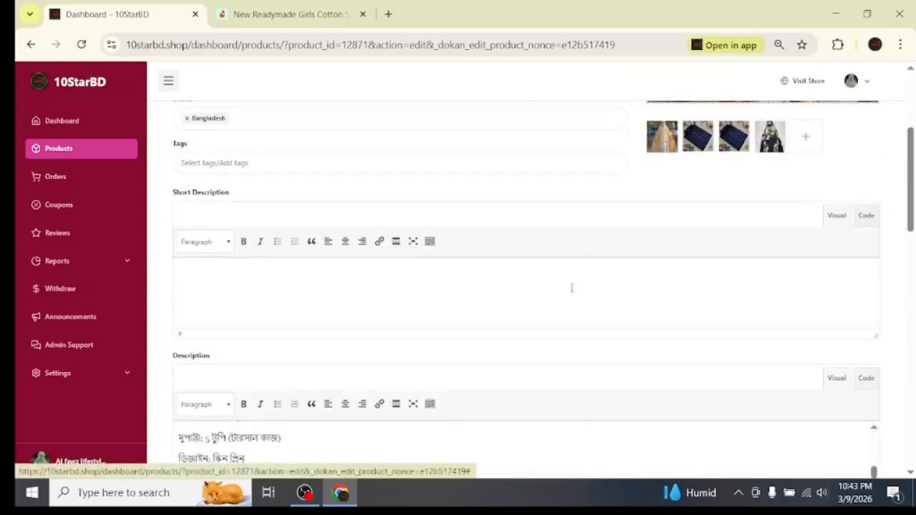
pyautogui.scroll(-1, 572, 288)
pyautogui.scroll(-10, 573, 293)
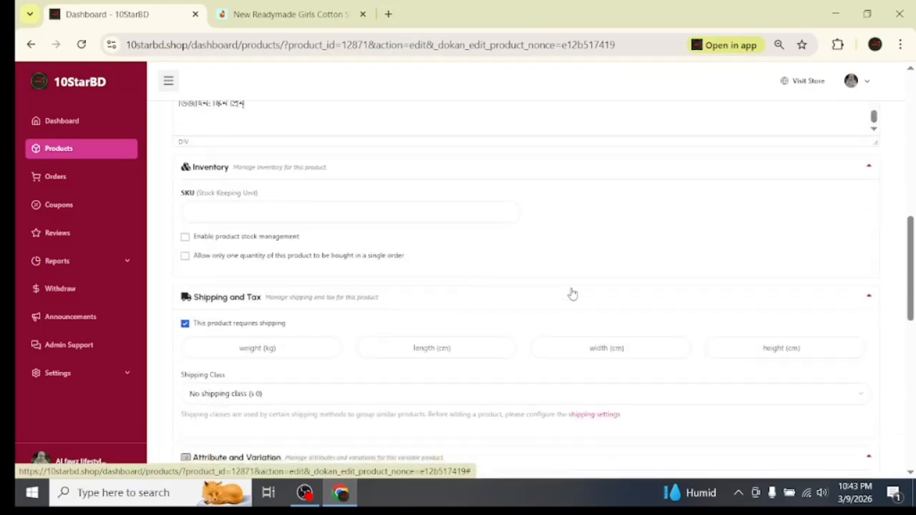
pyautogui.click(841, 444)
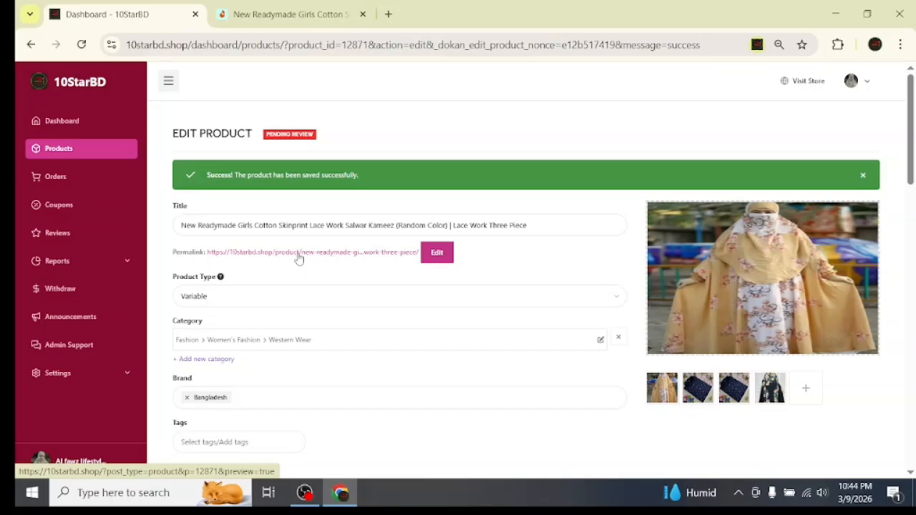
pyautogui.click(299, 259)
pyautogui.hotkey('ctrl', 'shift', 'Tab')
# Review the saved product form from title and product type through brand, tags and descriptions to the inventory, shipping and attribute sections
pyautogui.scroll(-2, 416, 261)
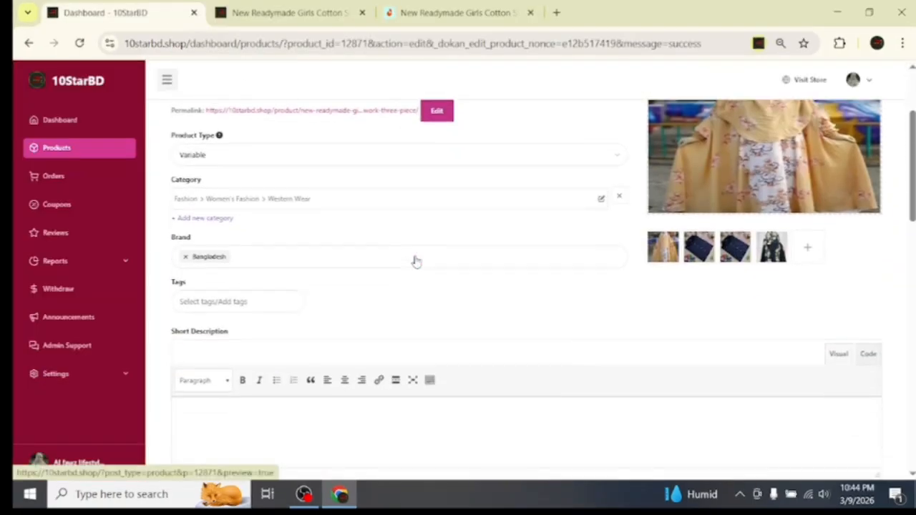
pyautogui.scroll(-7, 416, 261)
pyautogui.scroll(4, 416, 261)
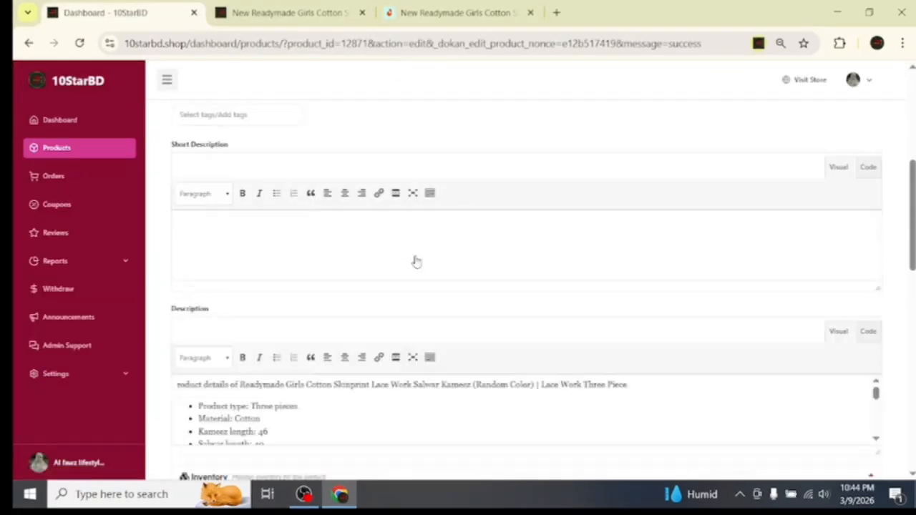
pyautogui.scroll(5, 416, 261)
pyautogui.scroll(-1, 415, 260)
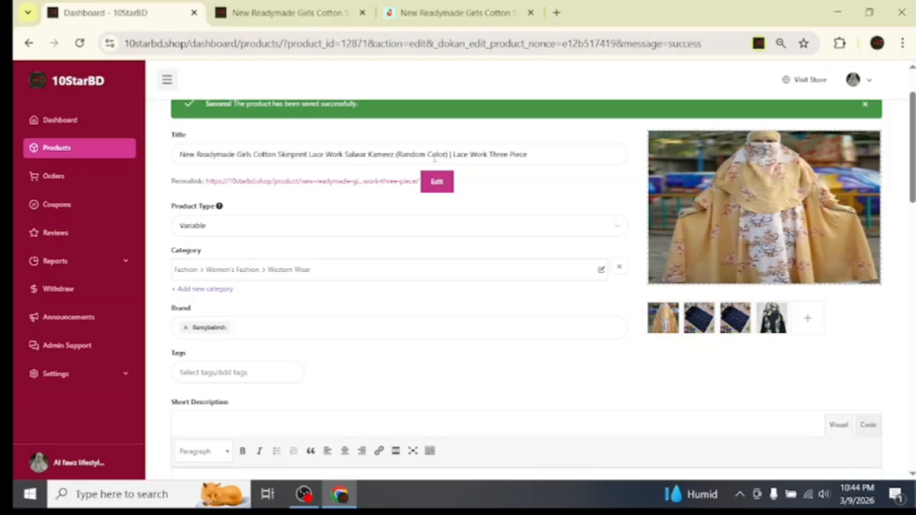
pyautogui.click(320, 231)
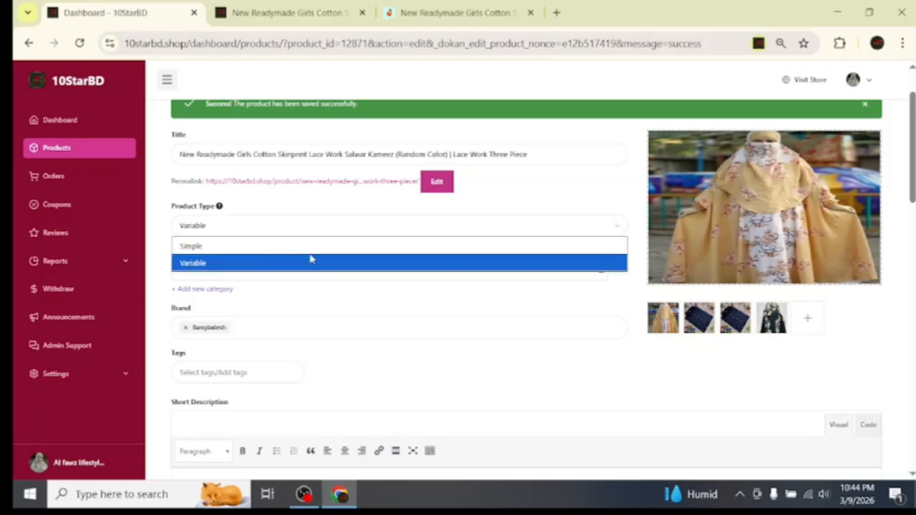
pyautogui.click(332, 228)
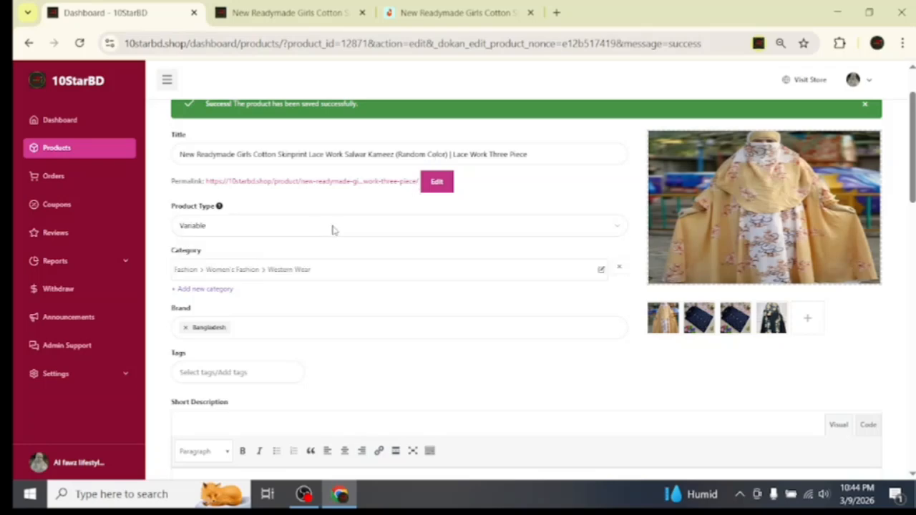
pyautogui.scroll(-1, 332, 230)
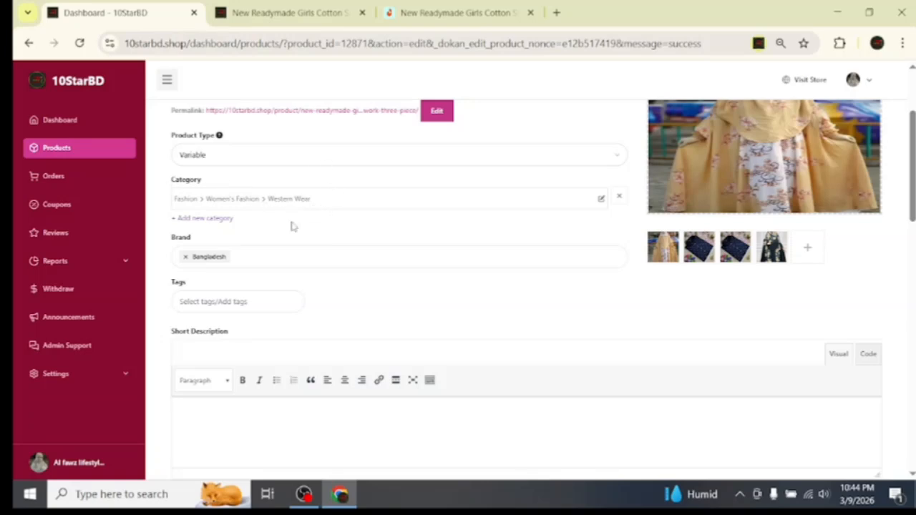
pyautogui.scroll(-1, 292, 226)
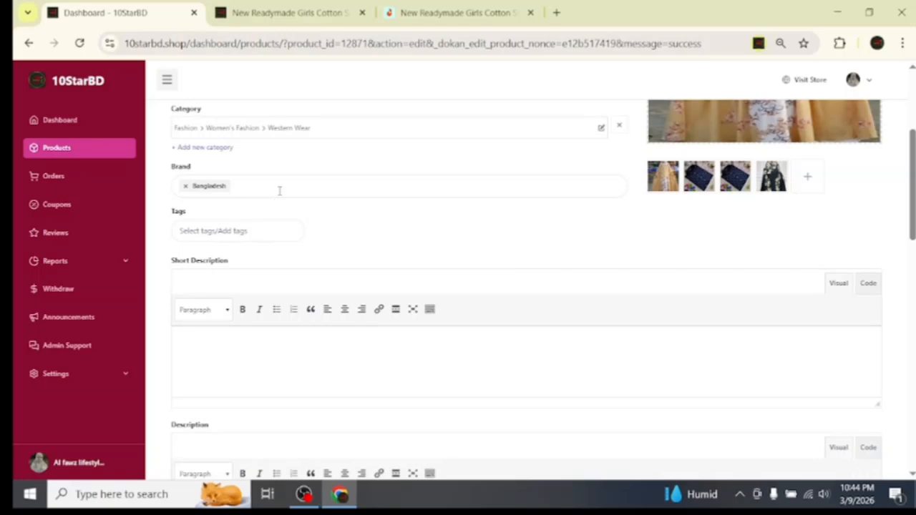
pyautogui.scroll(-1, 251, 230)
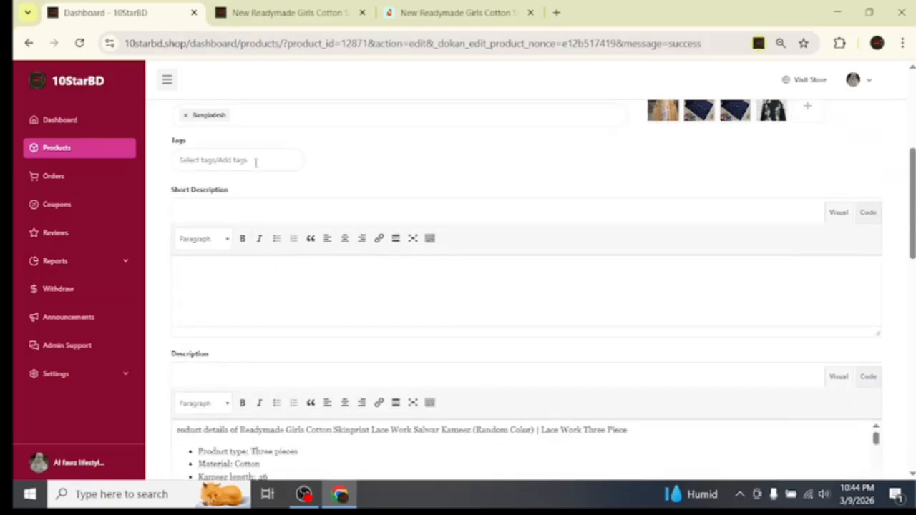
pyautogui.scroll(-1, 256, 162)
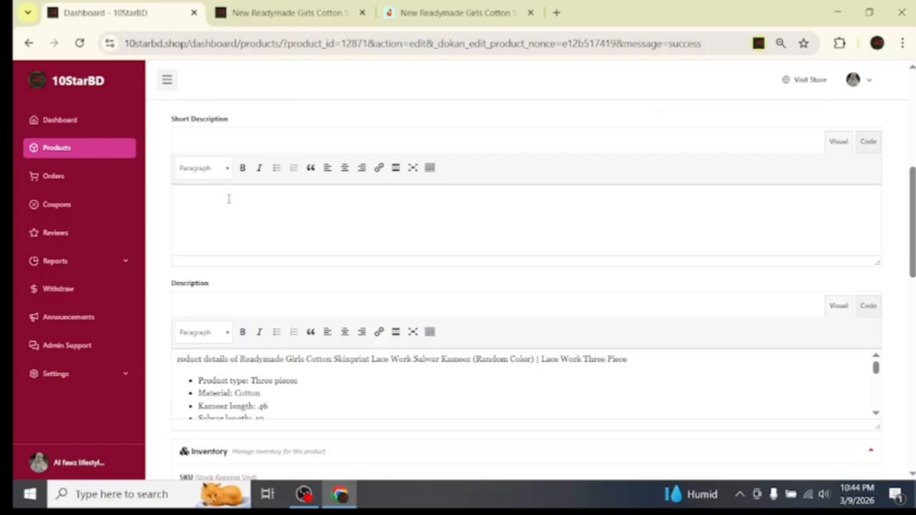
pyautogui.scroll(-2, 317, 200)
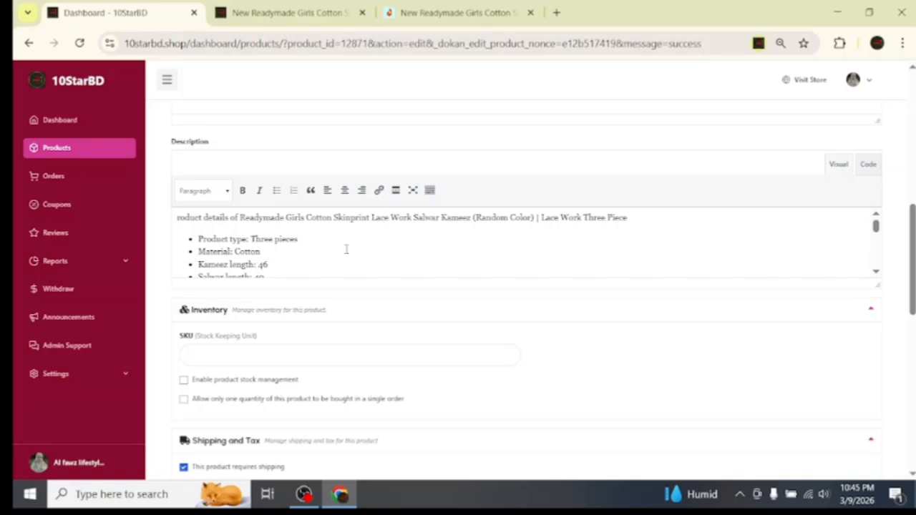
pyautogui.scroll(1, 345, 249)
pyautogui.scroll(-2, 346, 249)
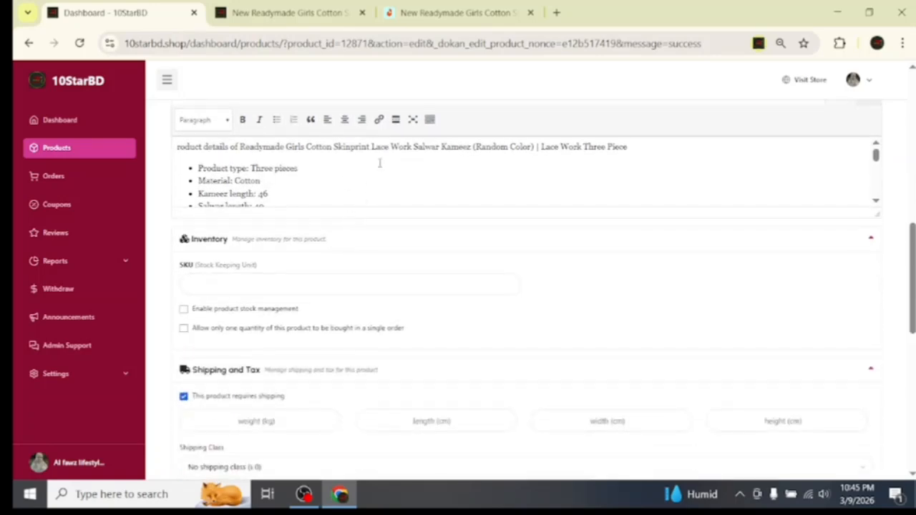
pyautogui.scroll(-10, 379, 163)
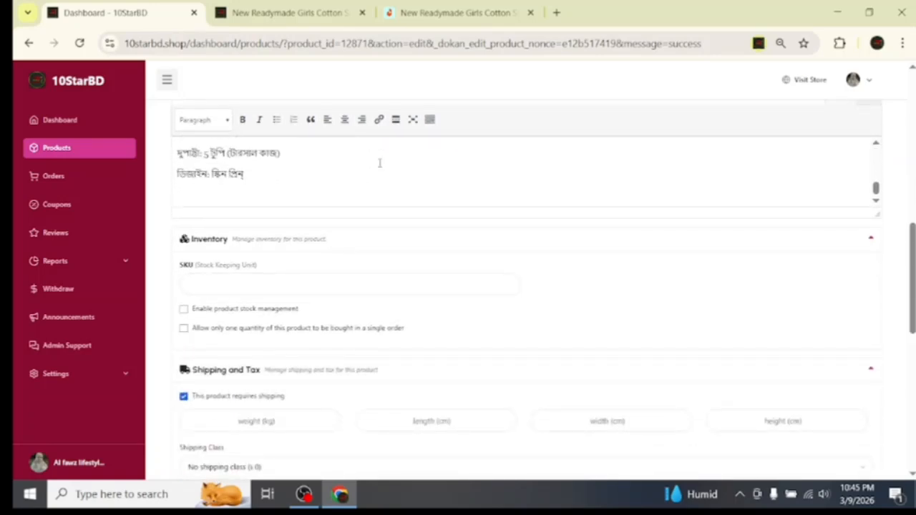
pyautogui.scroll(-2, 376, 171)
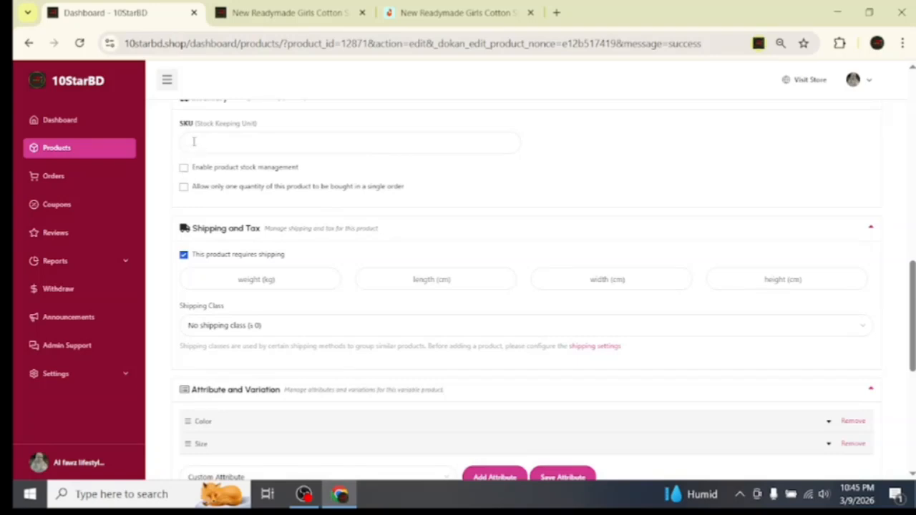
# Check the selected values and variation settings of the Color and Size attributes, collapsing each one again
pyautogui.scroll(-1, 266, 168)
pyautogui.scroll(-1, 247, 210)
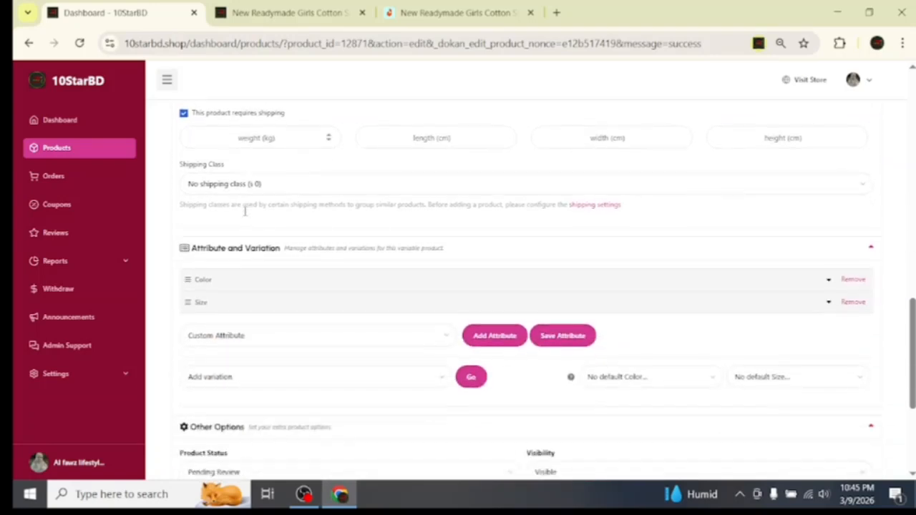
pyautogui.scroll(-1, 329, 128)
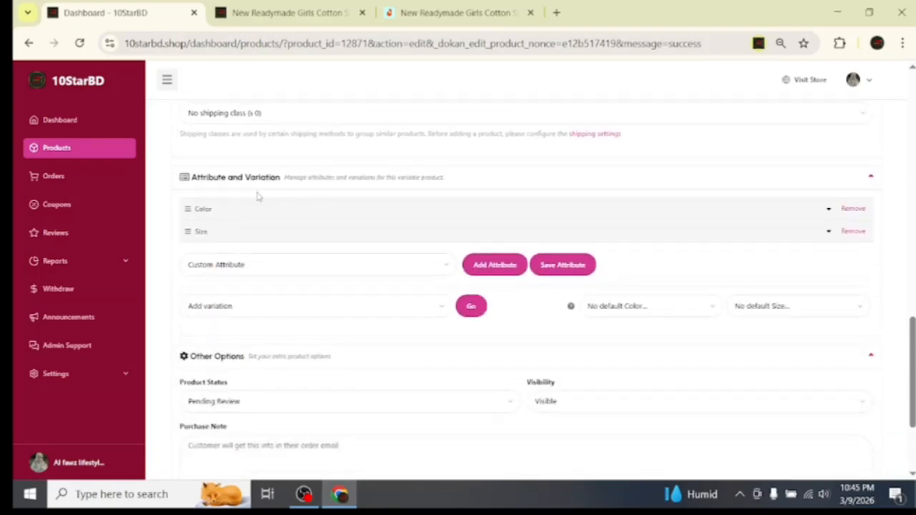
pyautogui.scroll(-1, 215, 208)
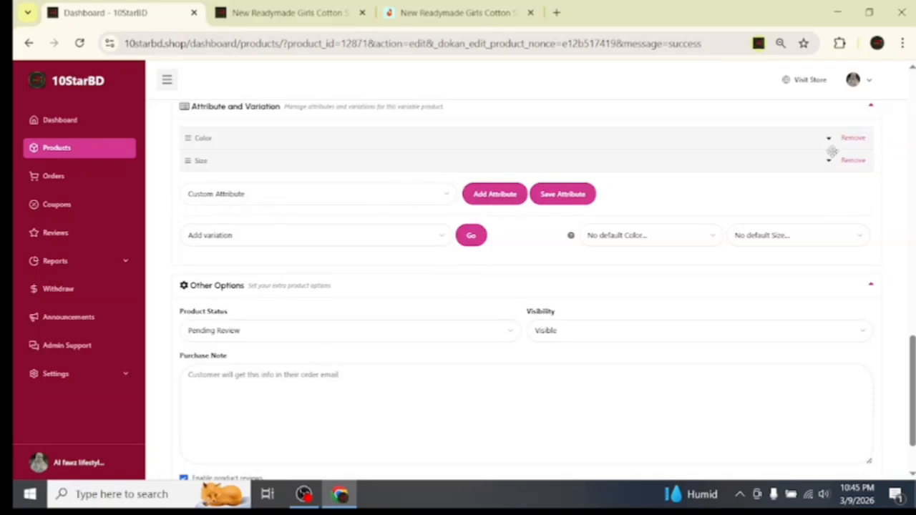
pyautogui.scroll(1, 831, 150)
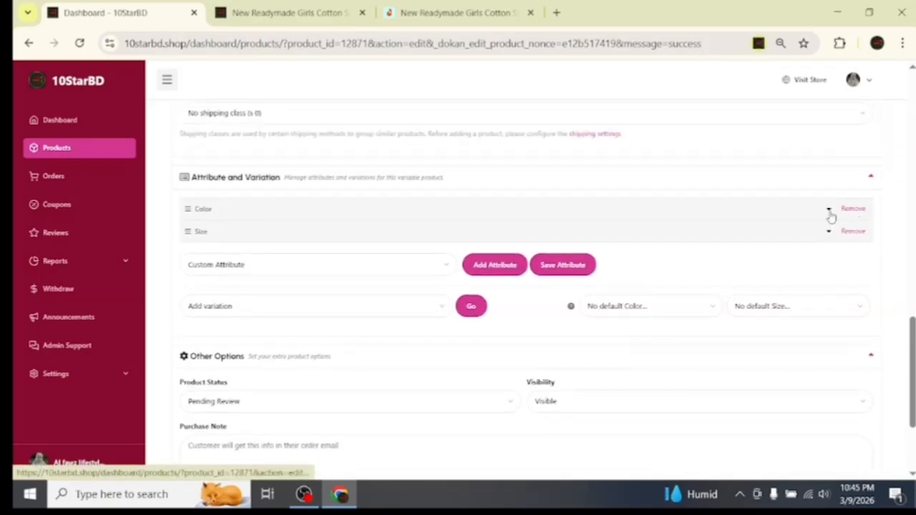
pyautogui.click(829, 211)
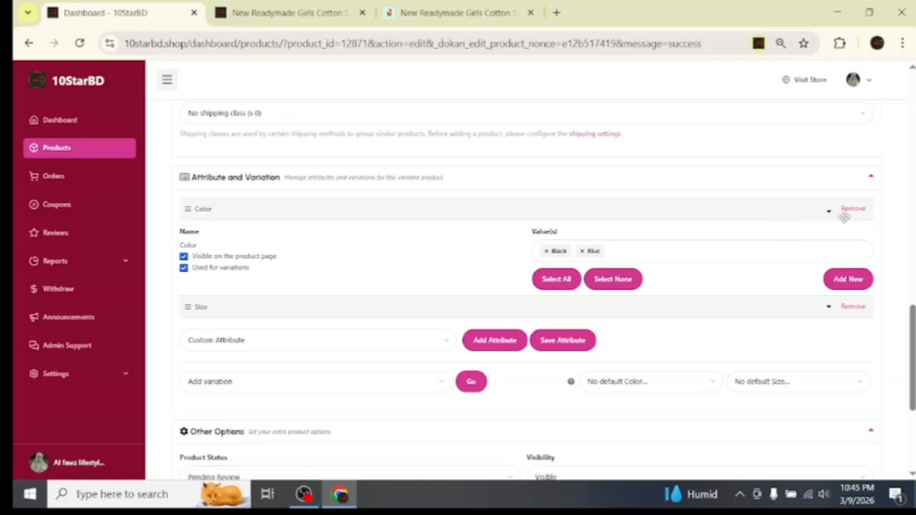
pyautogui.click(829, 215)
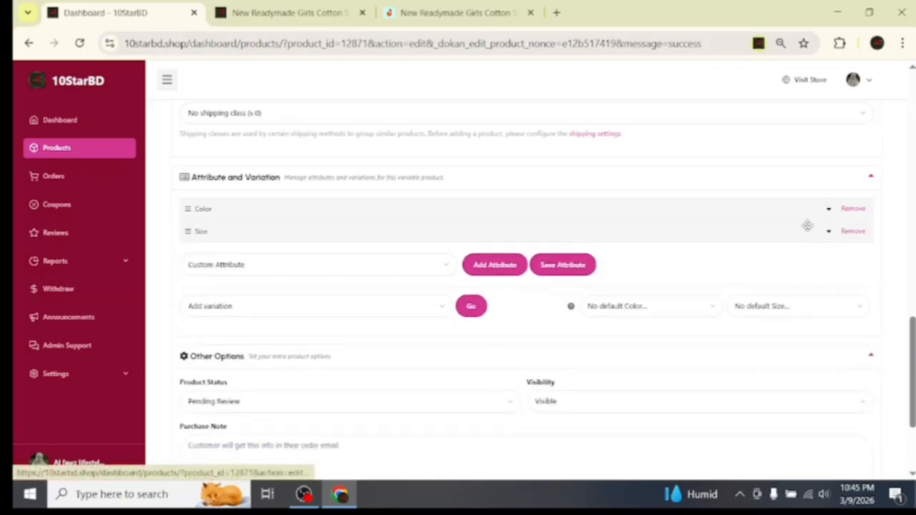
pyautogui.click(829, 236)
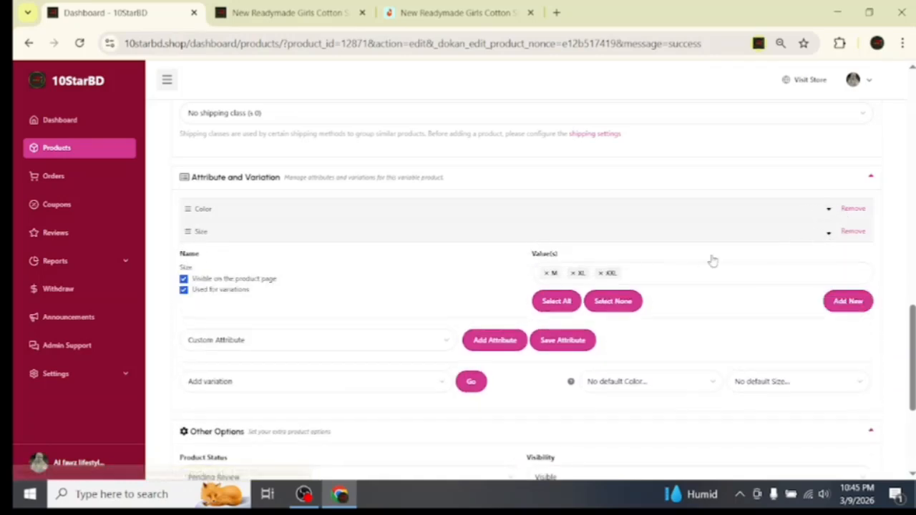
pyautogui.click(830, 234)
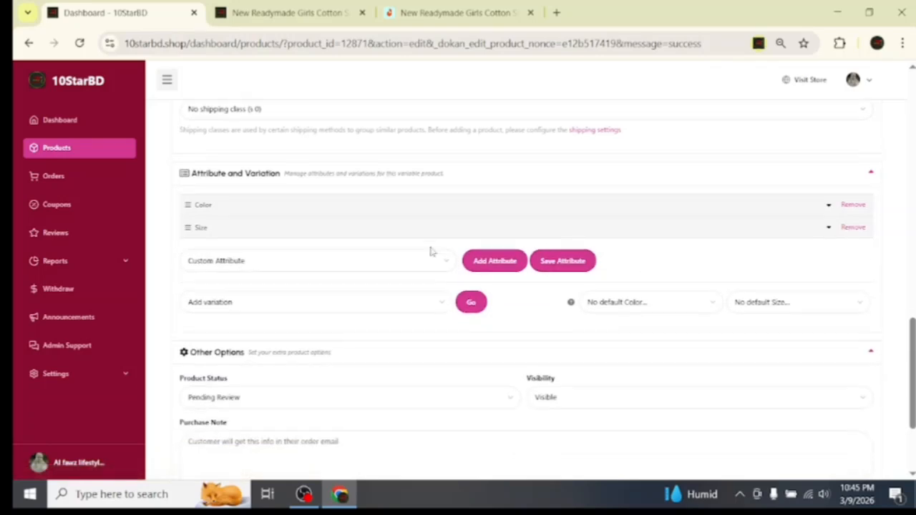
# Review the product's status, visibility, purchase note and description fields, and open the 10StarBD home page
pyautogui.scroll(-1, 431, 250)
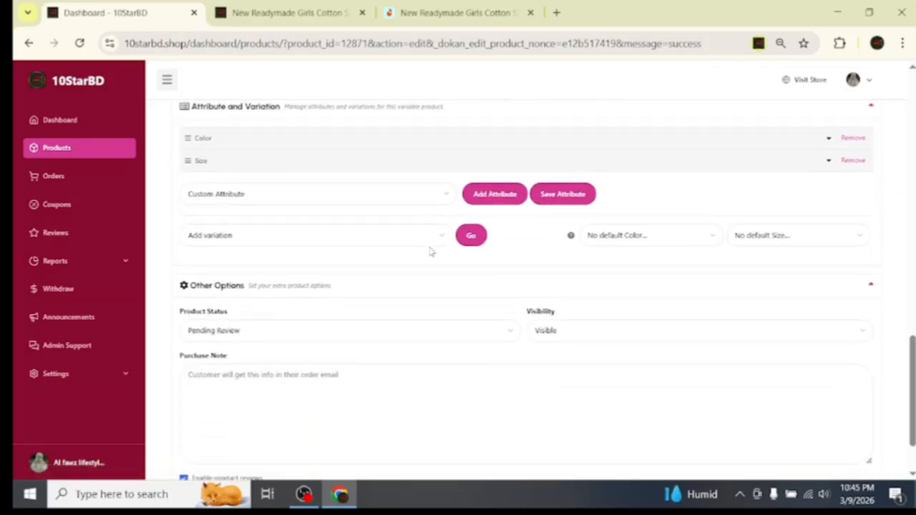
pyautogui.scroll(-1, 458, 274)
pyautogui.scroll(-1, 460, 278)
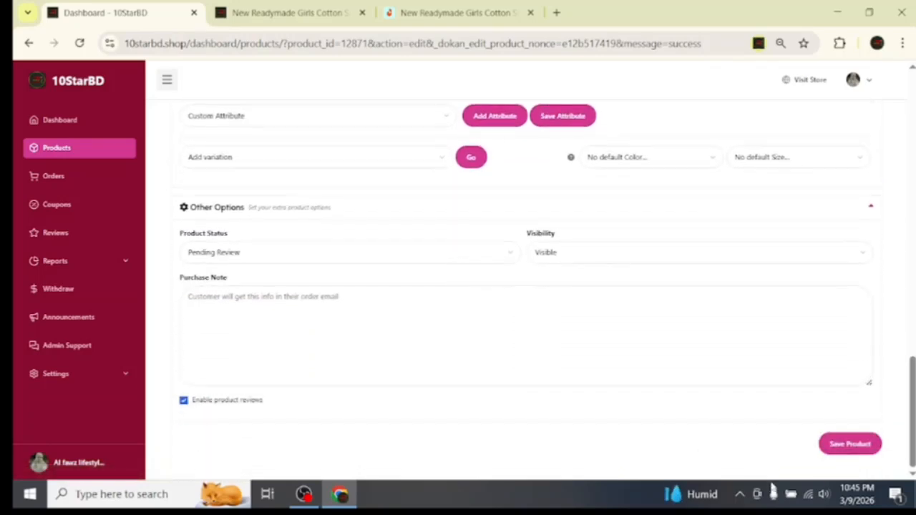
pyautogui.scroll(15, 765, 310)
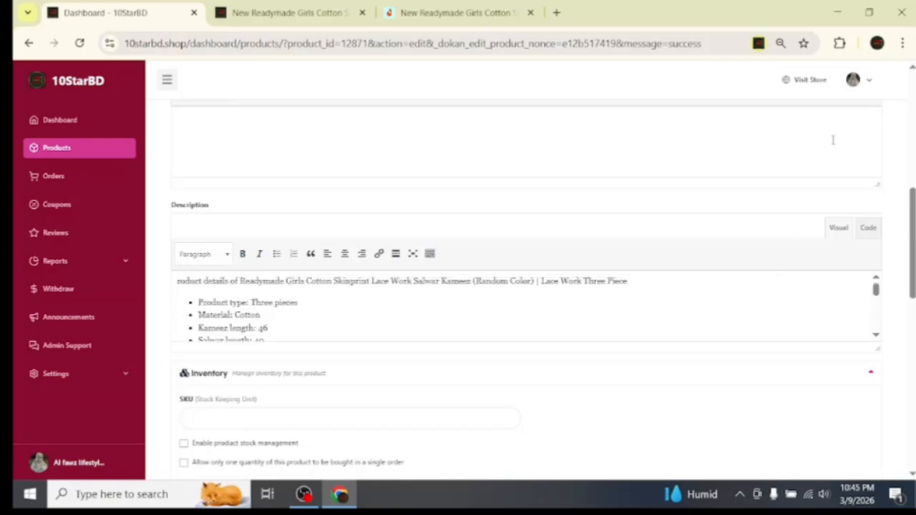
pyautogui.scroll(3, 872, 262)
pyautogui.scroll(-15, 845, 297)
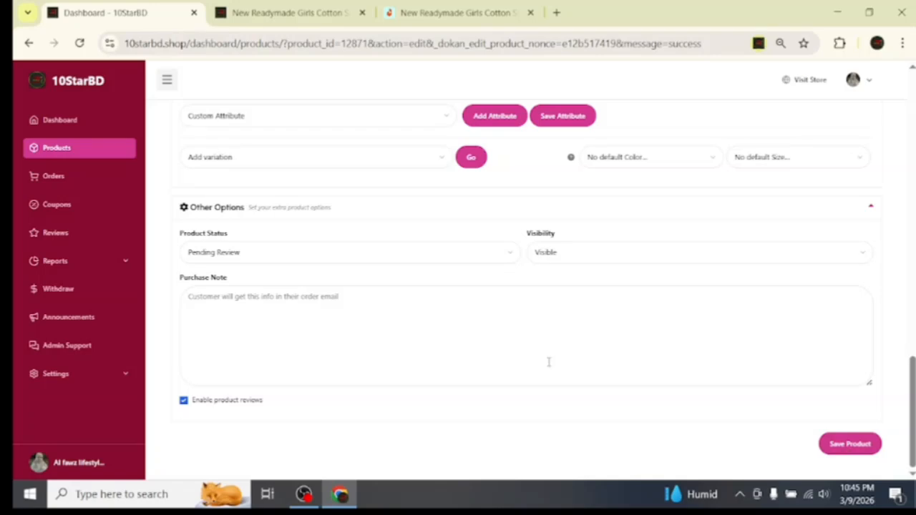
pyautogui.scroll(3, 549, 362)
pyautogui.scroll(10, 549, 366)
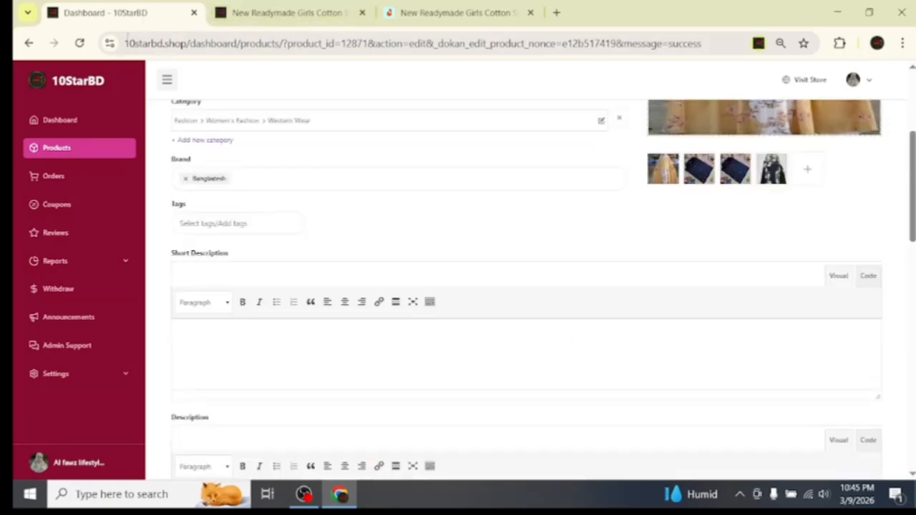
pyautogui.click(39, 81)
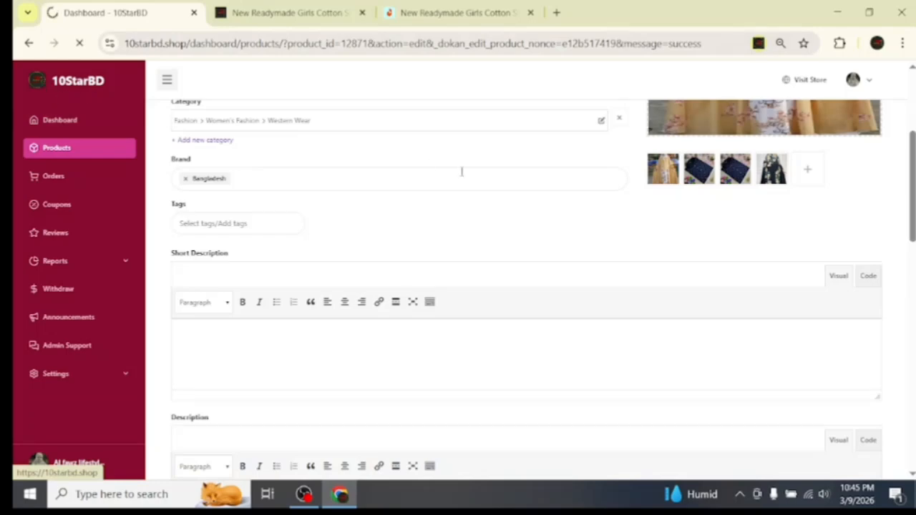